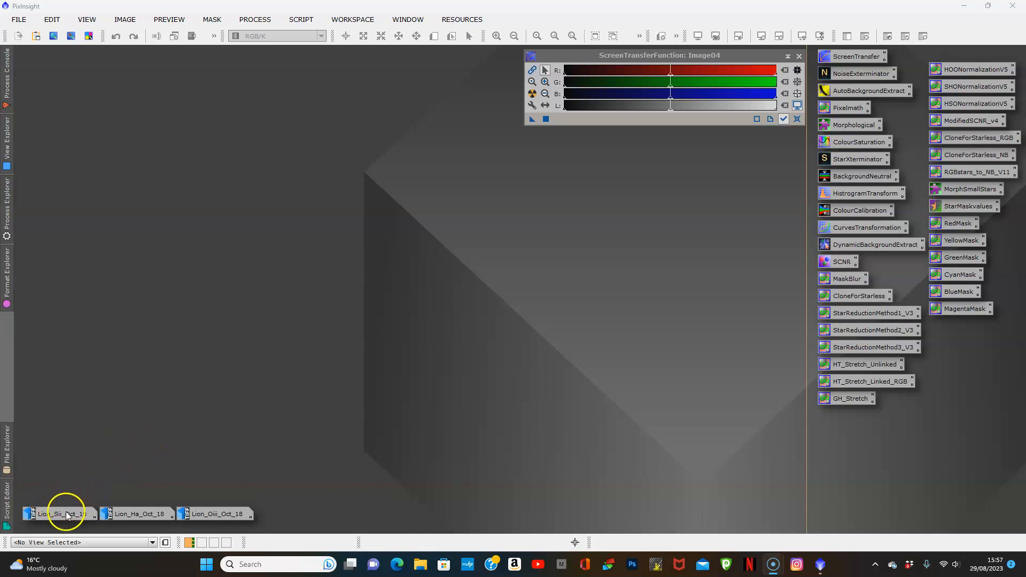
Combine Lion_Sii_Oct_18, Lion_Ha_Oct_18 and Lion_Oiii_Oct_18 as red, green and blue into a new RGB image with ChannelCombination.
{"action": "mouse_move", "coordinate": [70, 515]}
{"action": "left_click", "coordinate": [255, 19]}
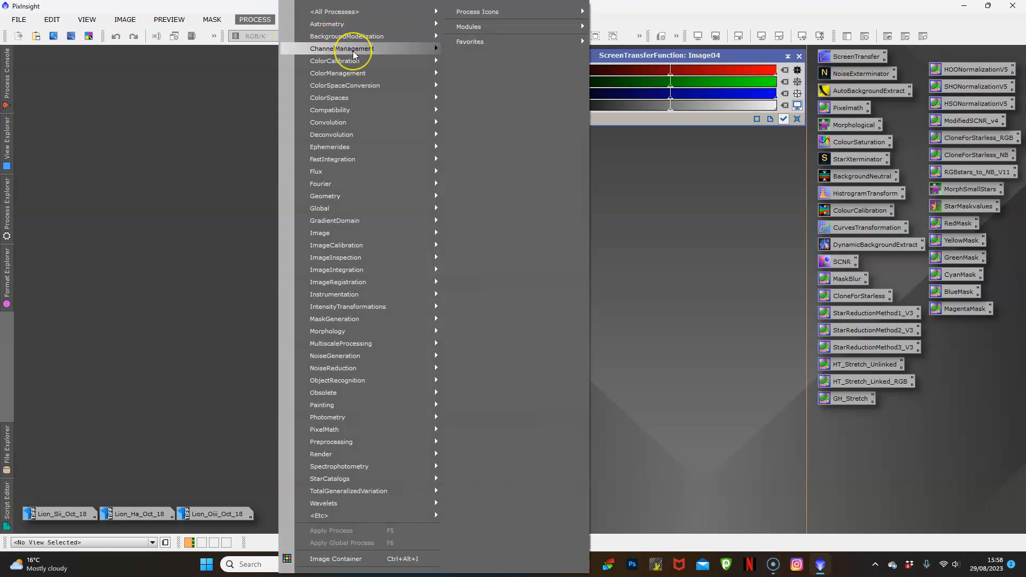
{"action": "mouse_move", "coordinate": [352, 51]}
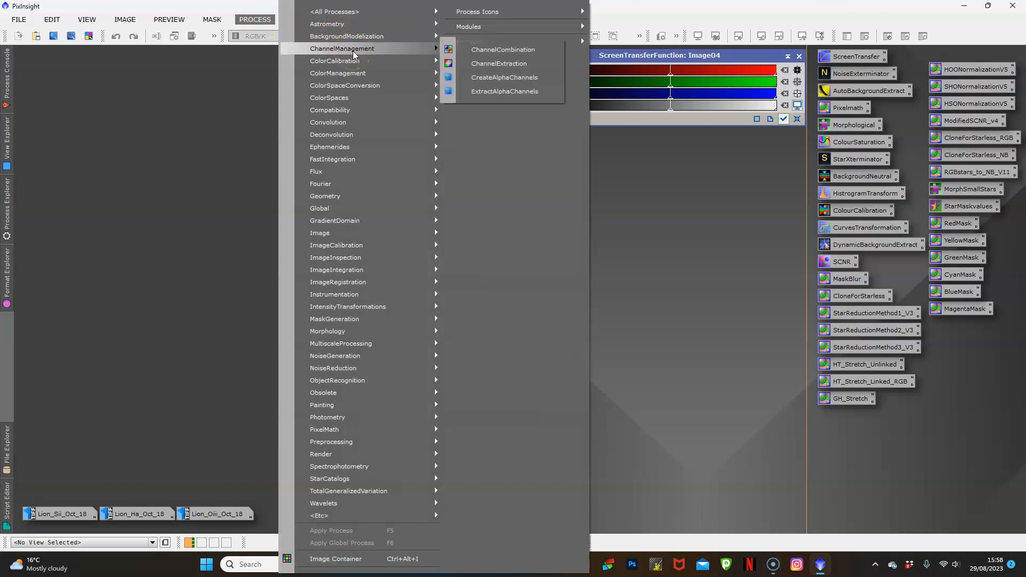
{"action": "left_click", "coordinate": [478, 50]}
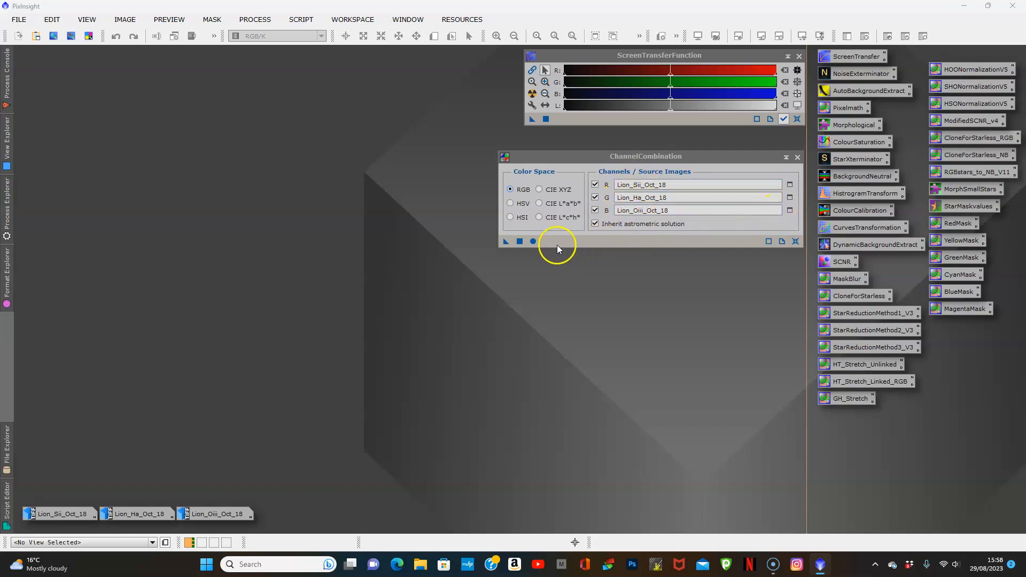
{"action": "left_click", "coordinate": [532, 241]}
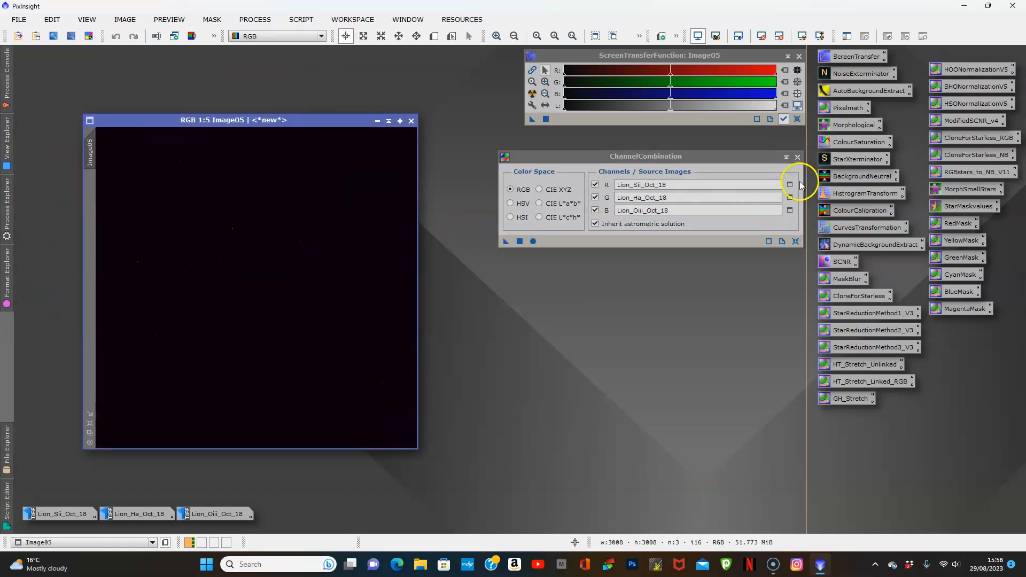
{"action": "left_click", "coordinate": [796, 241]}
{"action": "left_click", "coordinate": [797, 157]}
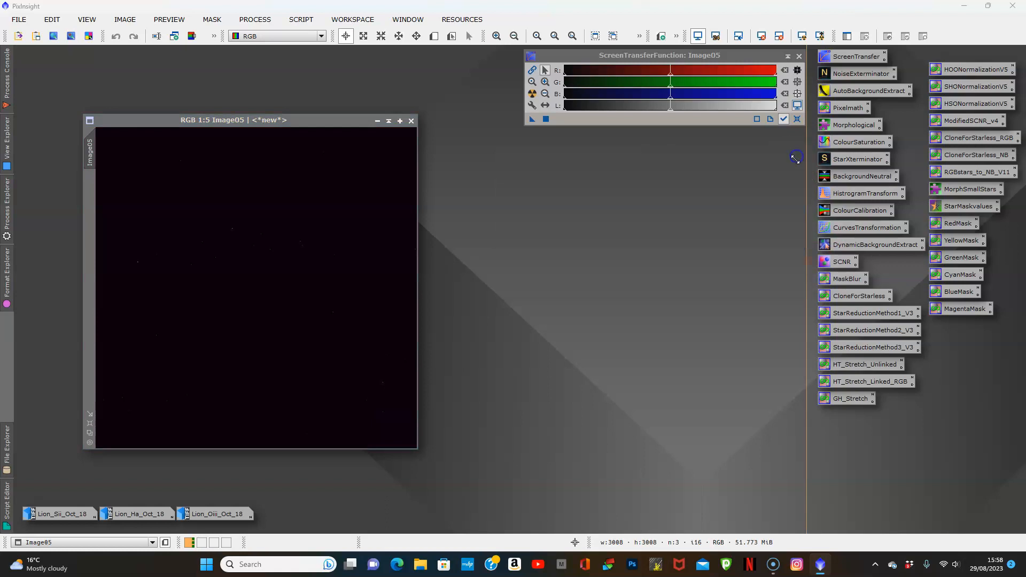
Reposition and enlarge the combined image's window, and apply an automatic ScreenTransferFunction stretch to the image.
{"action": "left_click", "coordinate": [89, 423]}
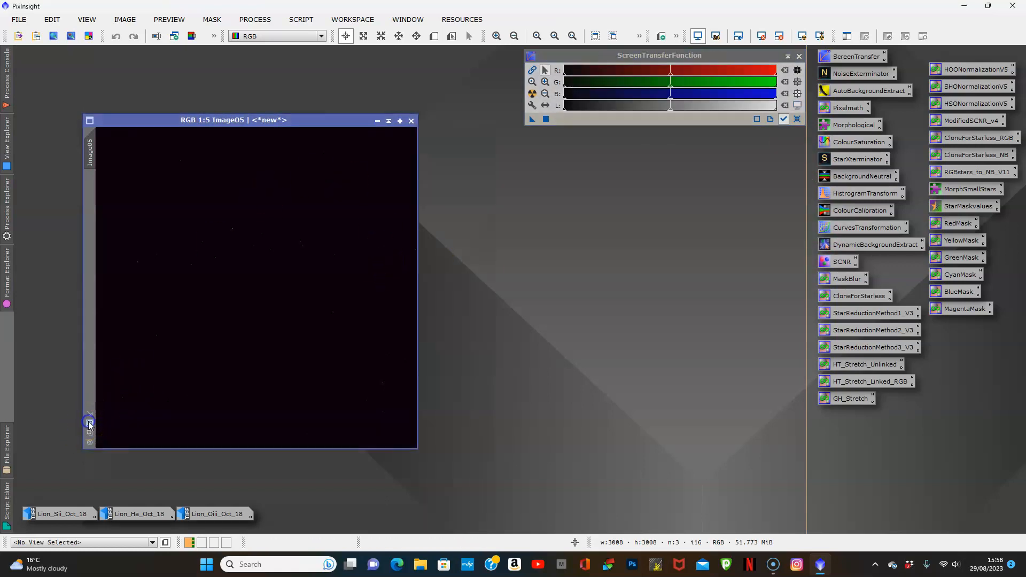
{"action": "left_click_drag", "start_coordinate": [323, 124], "coordinate": [319, 63]}
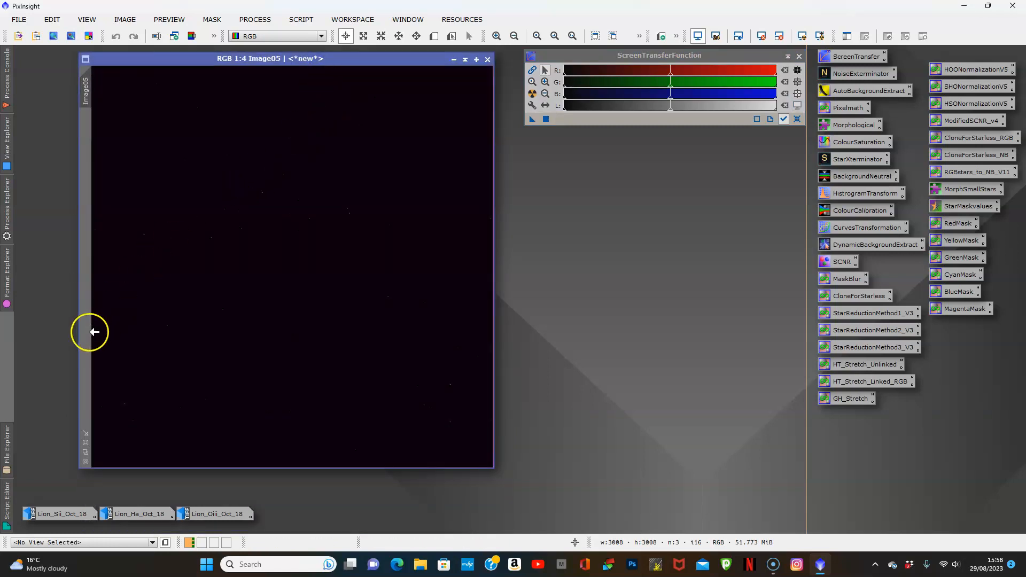
{"action": "left_click", "coordinate": [533, 95]}
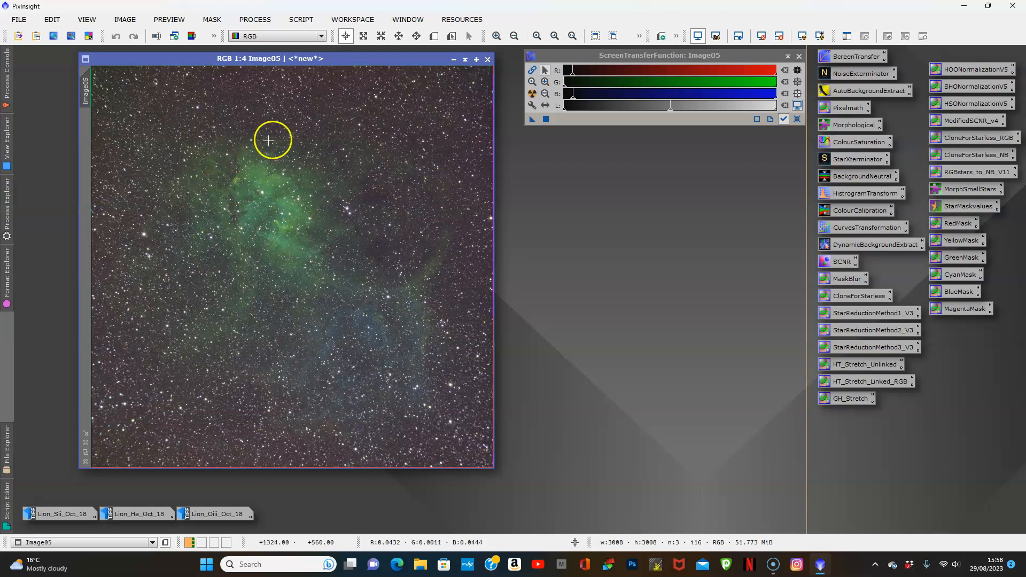
Transfer the screen stretch to HistogramTransformation, apply it permanently to the combined image, and reset both processes.
{"action": "double_click", "coordinate": [843, 193]}
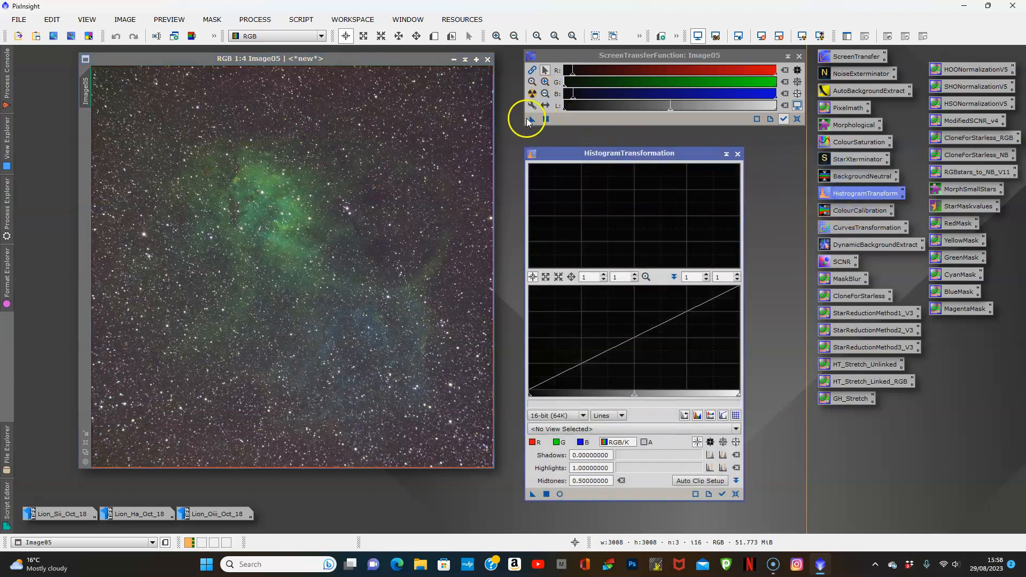
{"action": "left_click", "coordinate": [405, 63]}
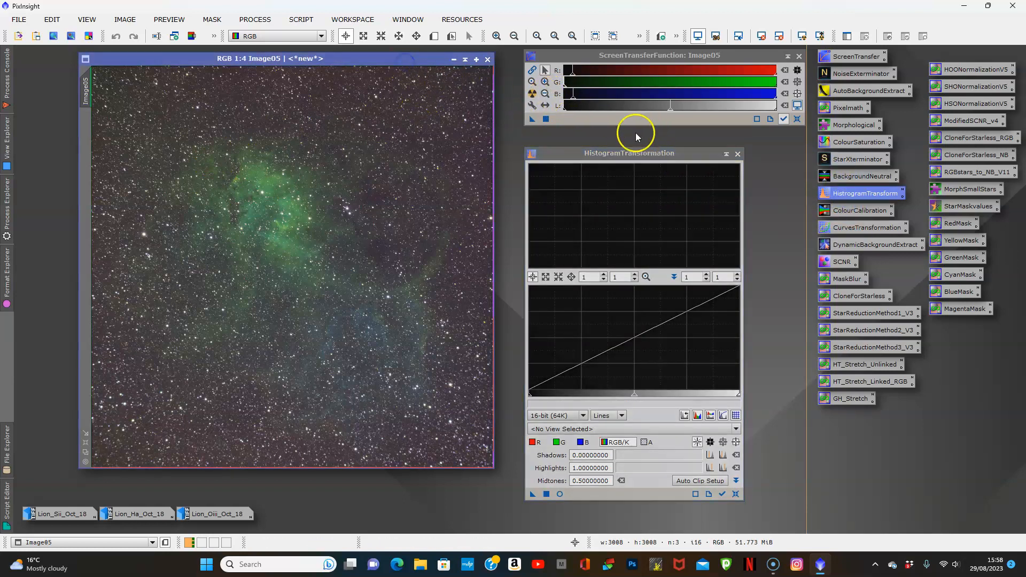
{"action": "left_click", "coordinate": [531, 117]}
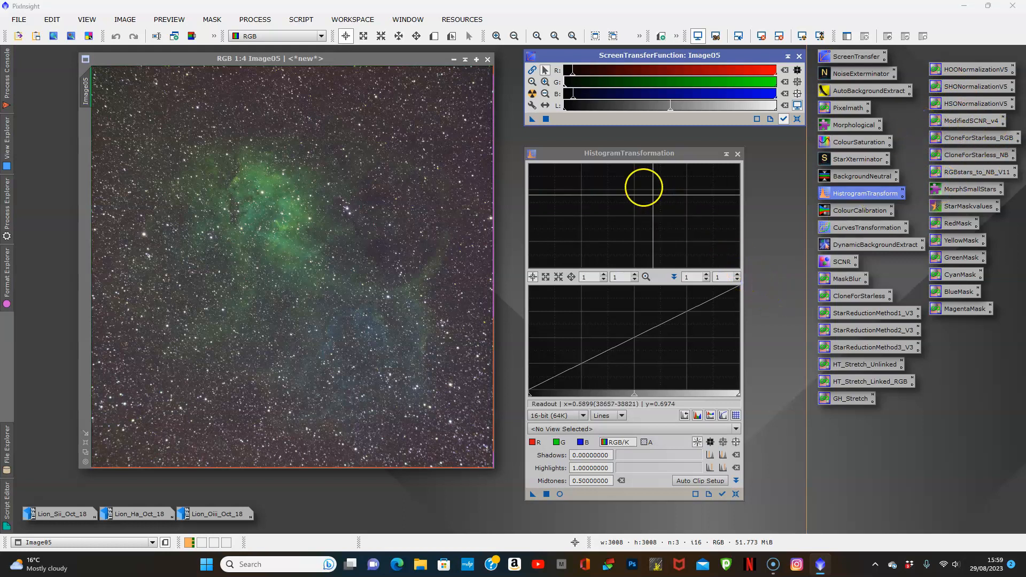
{"action": "left_click", "coordinate": [545, 494]}
{"action": "left_click", "coordinate": [740, 494]}
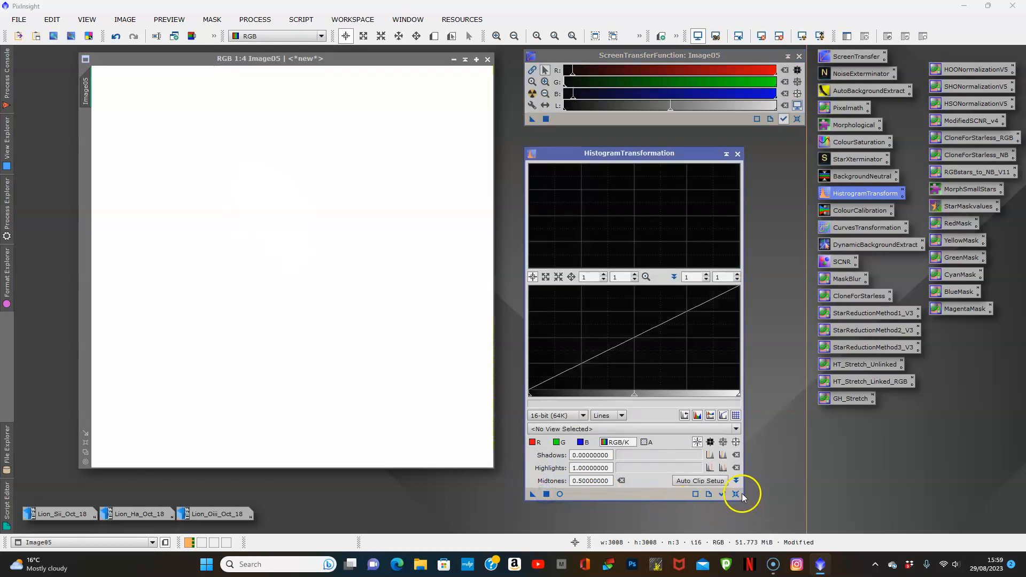
{"action": "left_click", "coordinate": [734, 495]}
{"action": "left_click", "coordinate": [800, 120]}
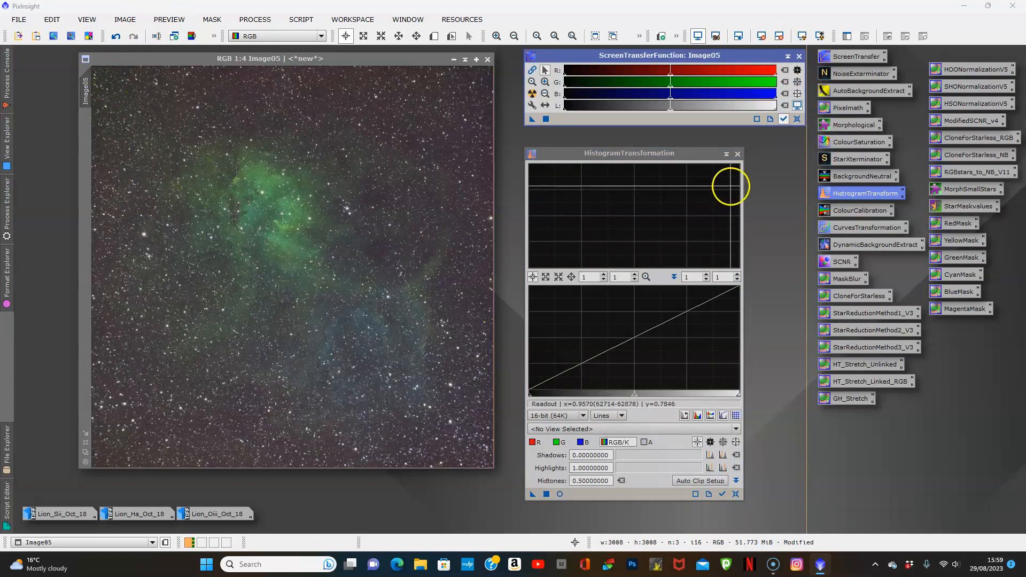
{"action": "left_click", "coordinate": [738, 154]}
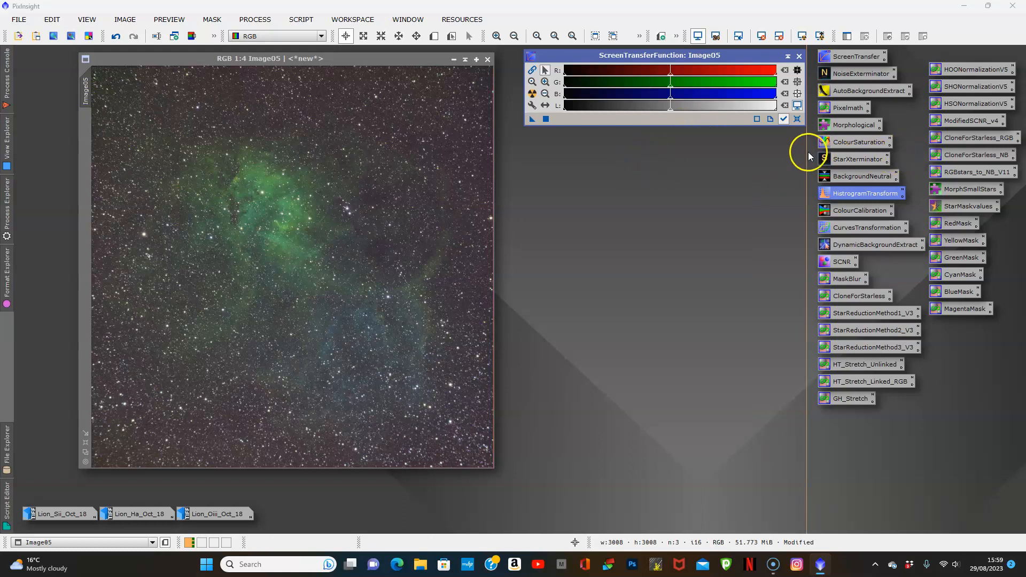
Apply ColorCalibration with its preset settings to the stretched image, and compare the result with the uncalibrated version.
{"action": "left_click", "coordinate": [306, 219]}
{"action": "left_click", "coordinate": [869, 149]}
{"action": "double_click", "coordinate": [854, 210]}
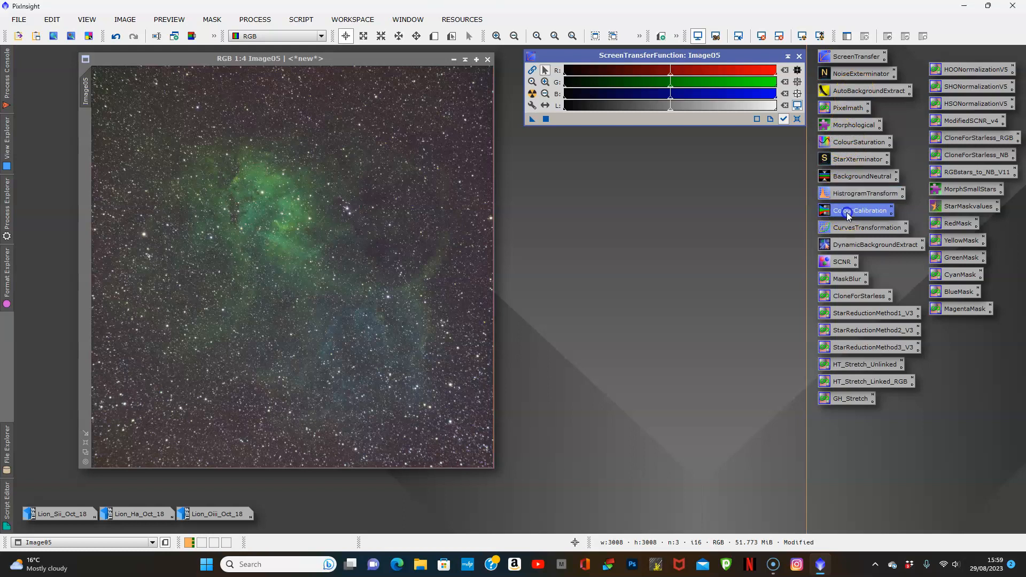
{"action": "left_click_drag", "start_coordinate": [833, 161], "coordinate": [645, 172]}
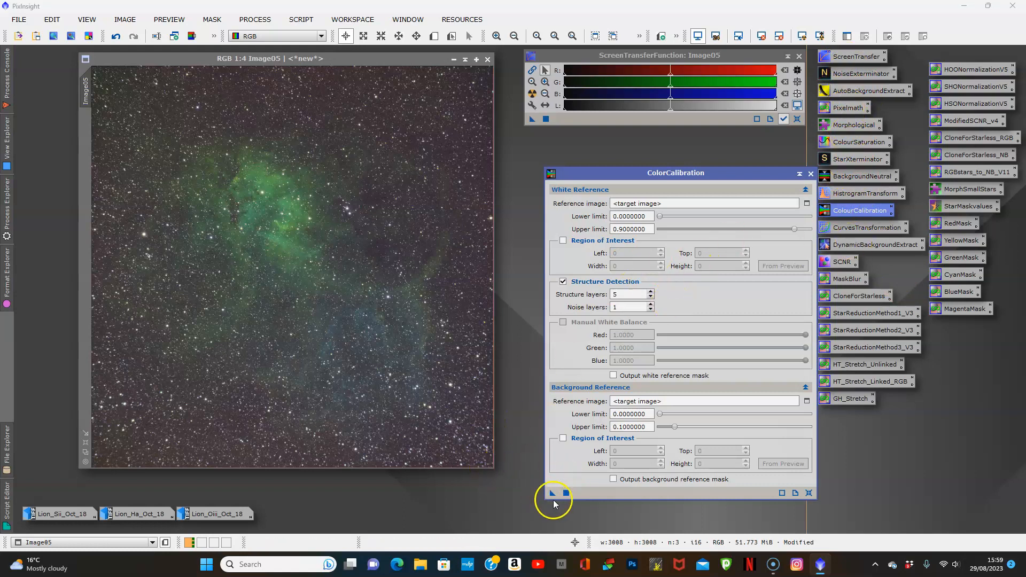
{"action": "left_click_drag", "start_coordinate": [553, 493], "coordinate": [385, 283]}
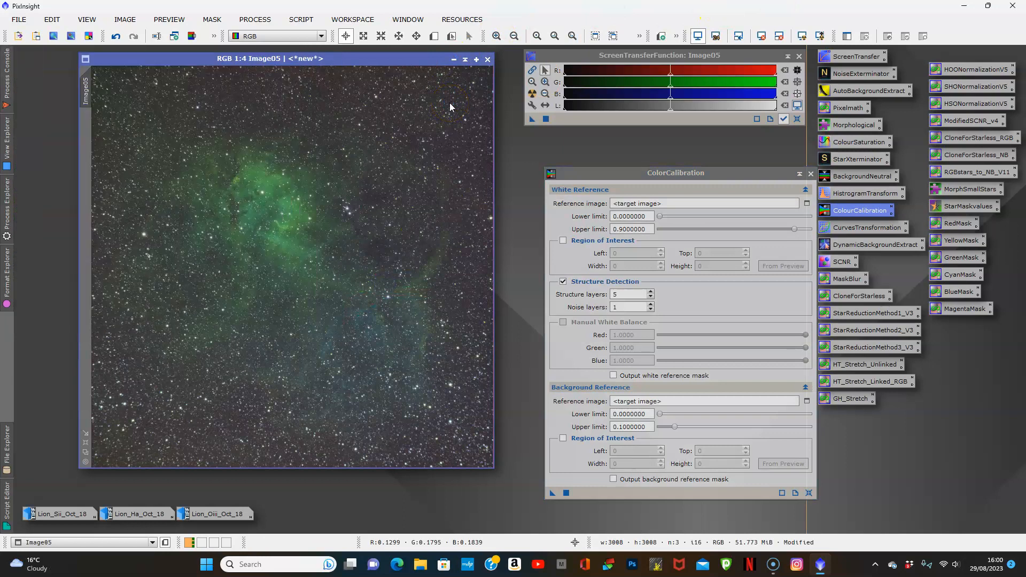
{"action": "left_click", "coordinate": [810, 174]}
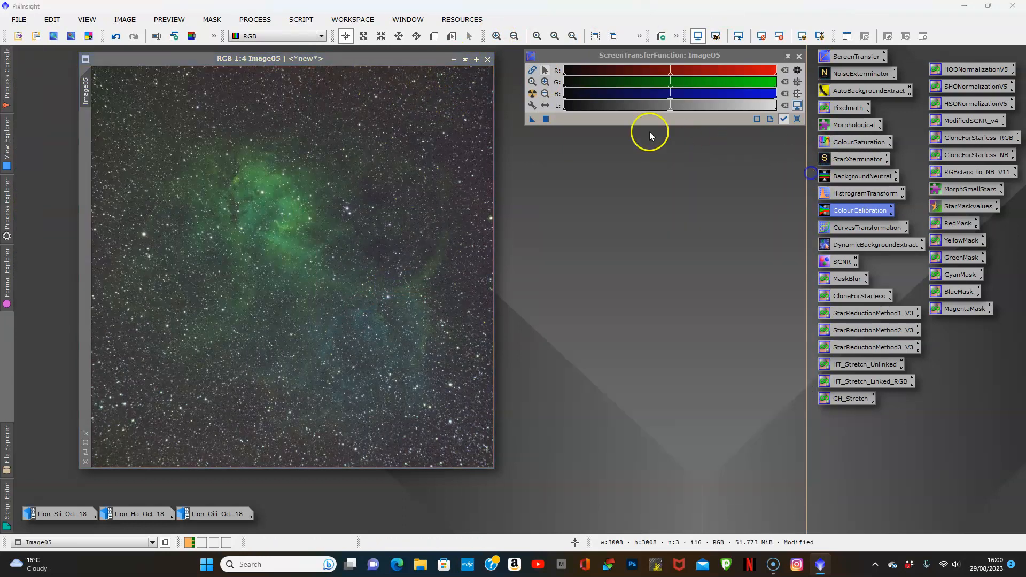
{"action": "left_click", "coordinate": [116, 37]}
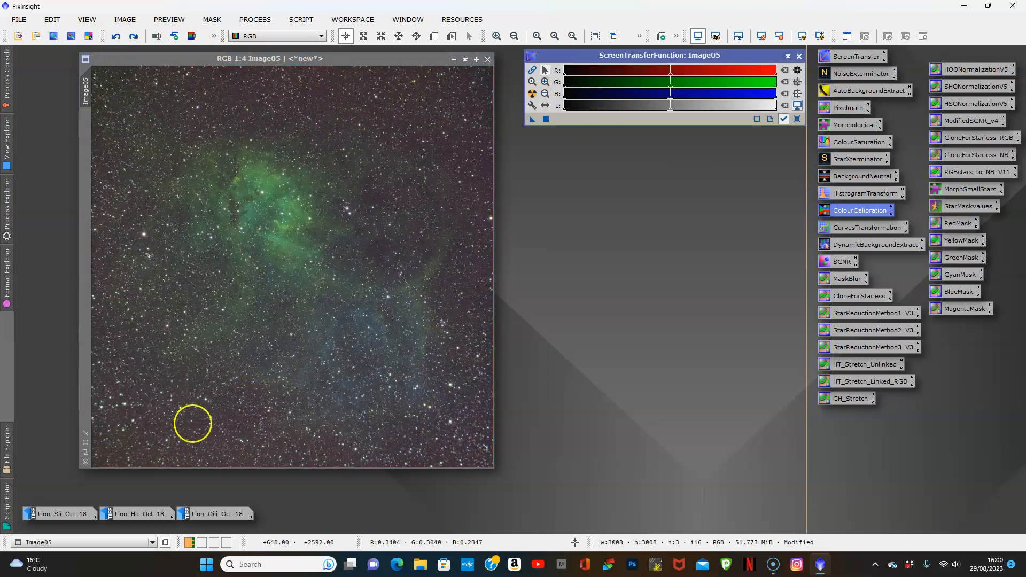
{"action": "left_click", "coordinate": [134, 36]}
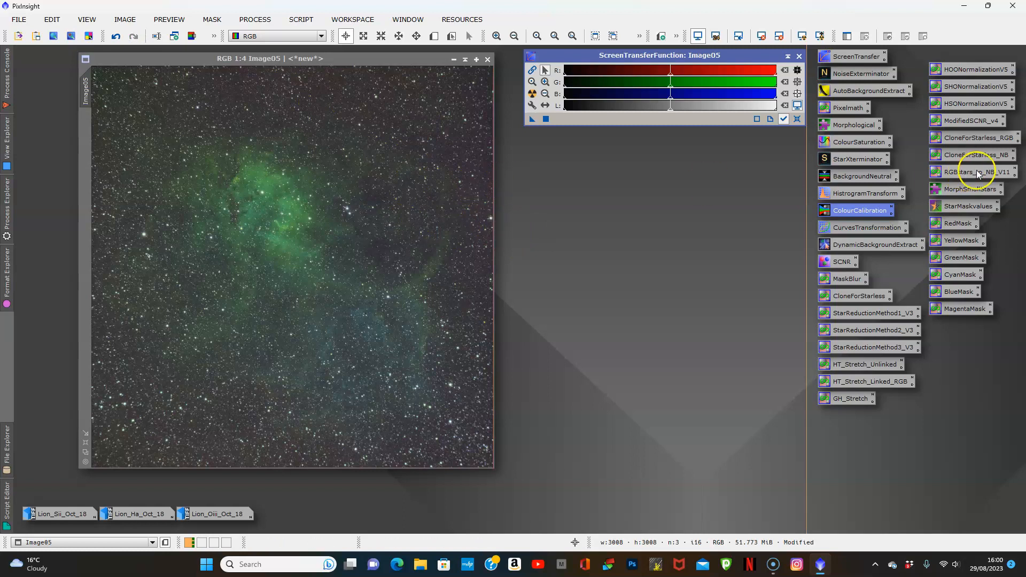
Reduce the green cast in the calibrated image with the ModifiedSCNR_v4 PixelMath process.
{"action": "double_click", "coordinate": [959, 122]}
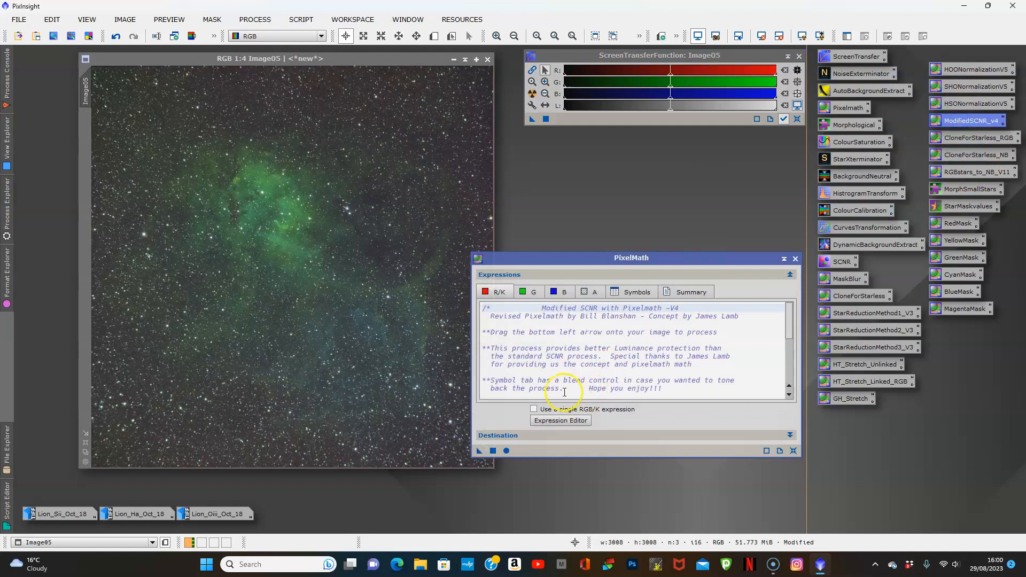
{"action": "left_click_drag", "start_coordinate": [623, 257], "coordinate": [640, 174]}
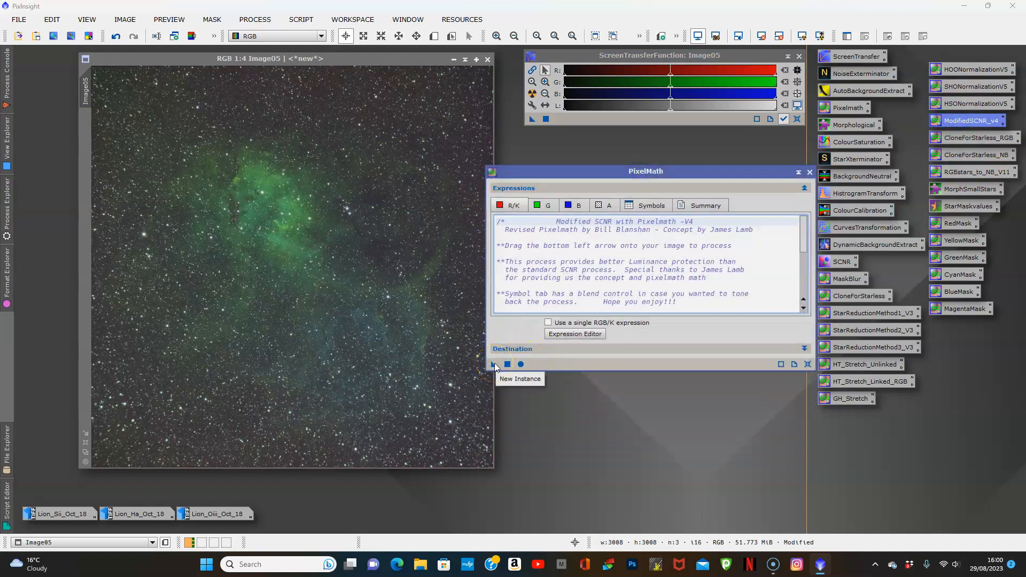
{"action": "left_click_drag", "start_coordinate": [494, 363], "coordinate": [177, 178]}
{"action": "left_click_drag", "start_coordinate": [259, 214], "coordinate": [335, 281]}
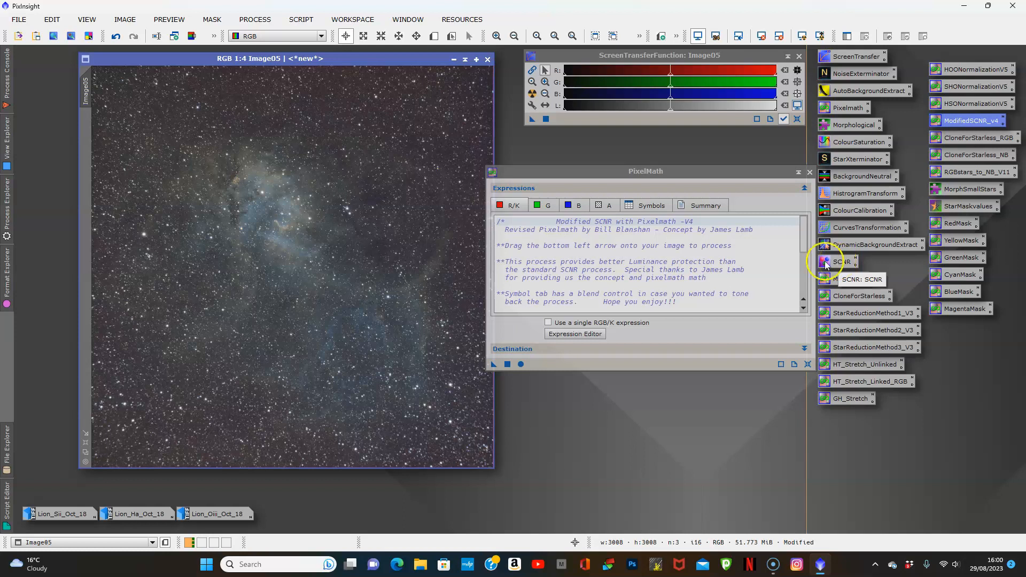
{"action": "left_click", "coordinate": [678, 266]}
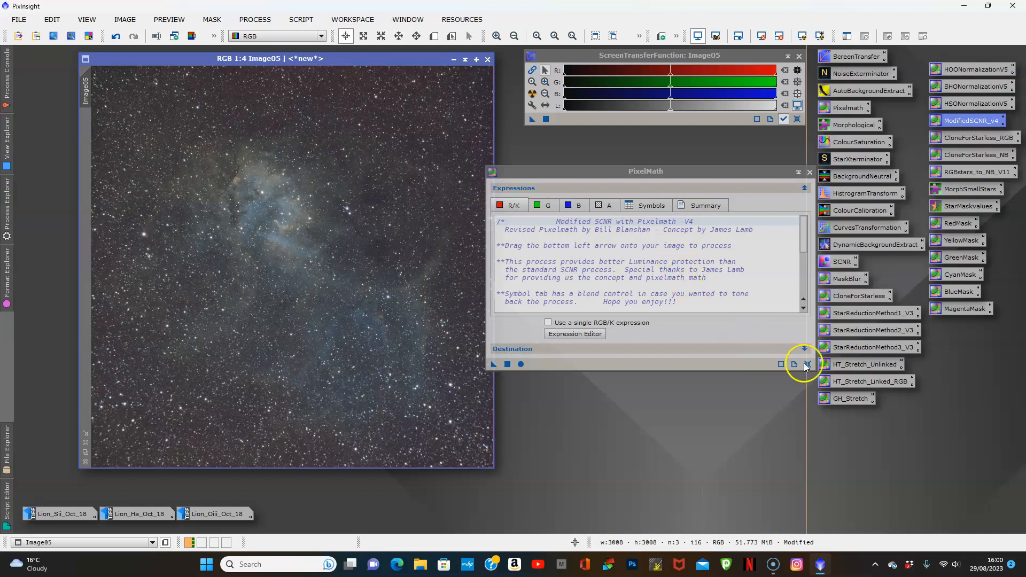
{"action": "left_click", "coordinate": [809, 172]}
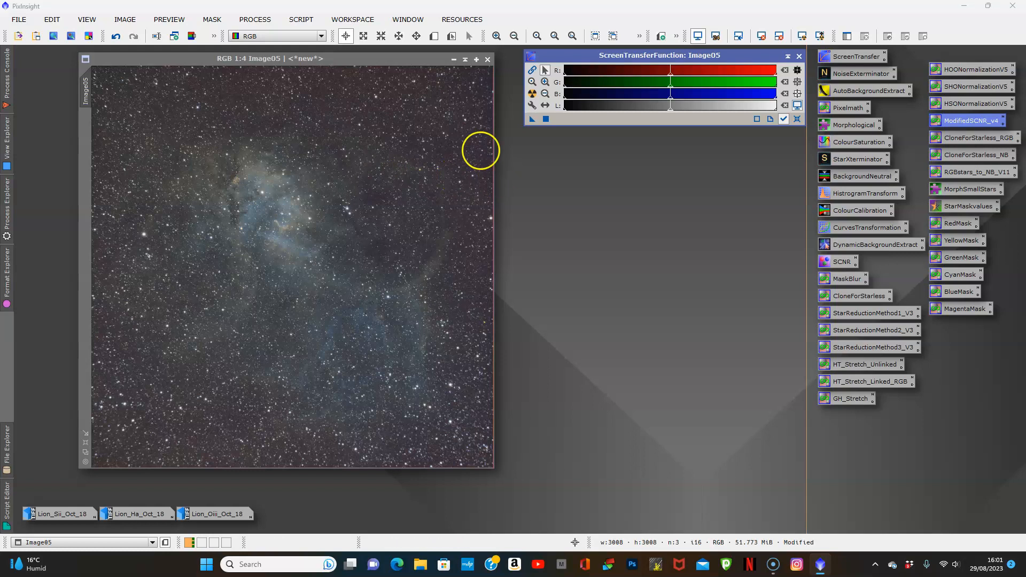
Trim the image's edges with DynamicCrop to about 2972 by 2976 pixels.
{"action": "left_click", "coordinate": [250, 21]}
{"action": "mouse_move", "coordinate": [336, 12]}
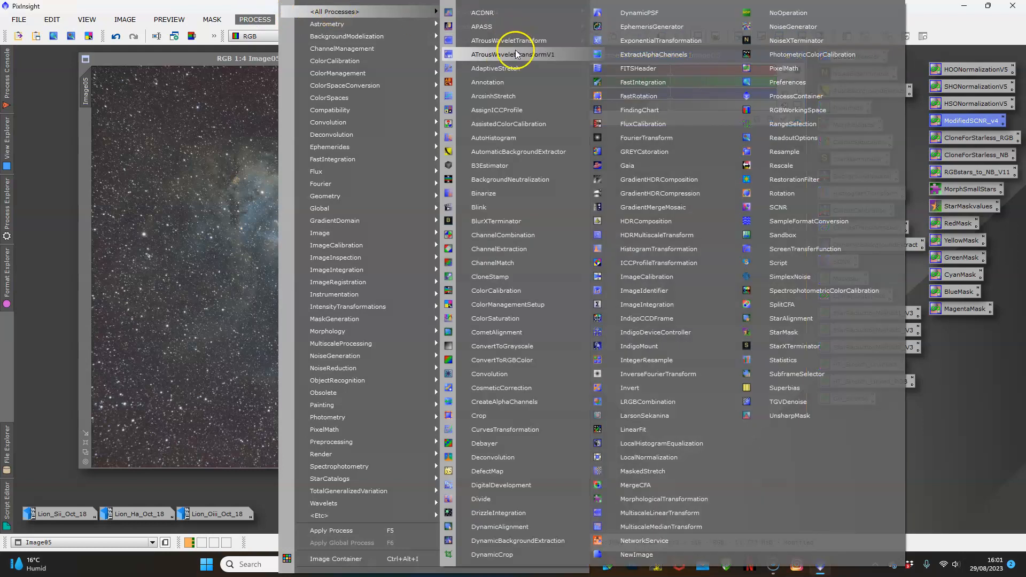
{"action": "left_click", "coordinate": [532, 555]}
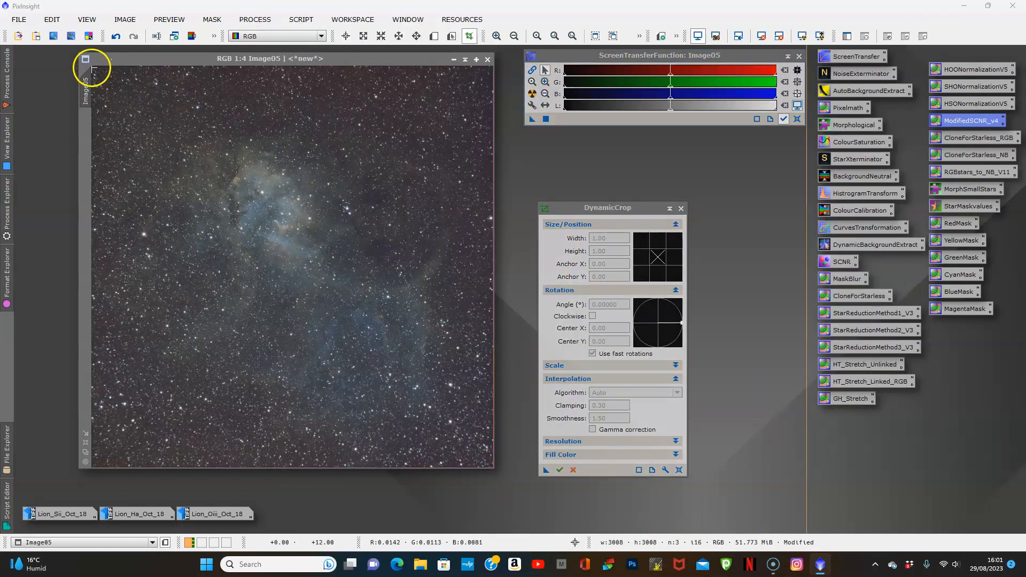
{"action": "left_click_drag", "start_coordinate": [95, 67], "coordinate": [490, 465]}
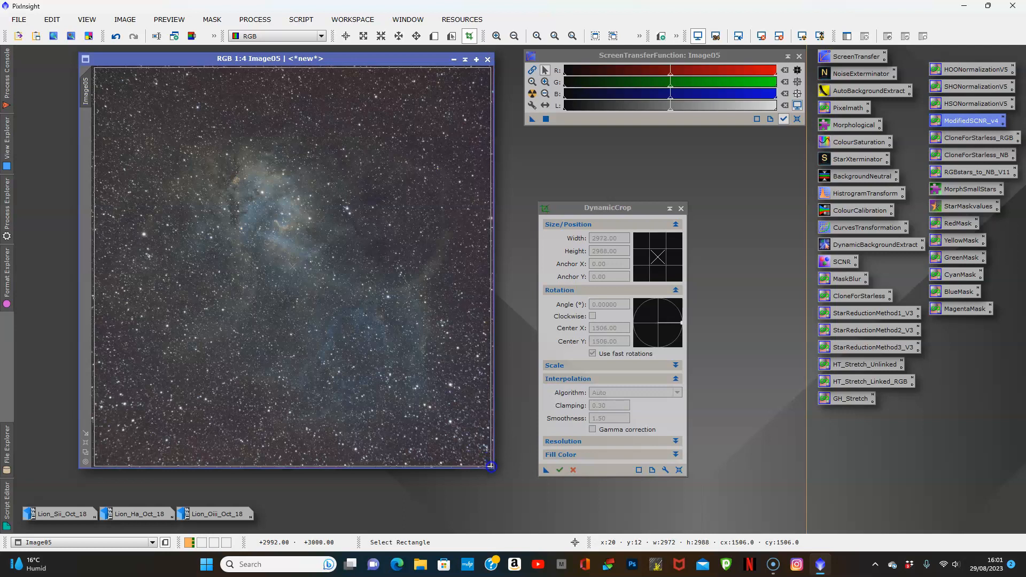
{"action": "left_click_drag", "start_coordinate": [490, 466], "coordinate": [491, 464]}
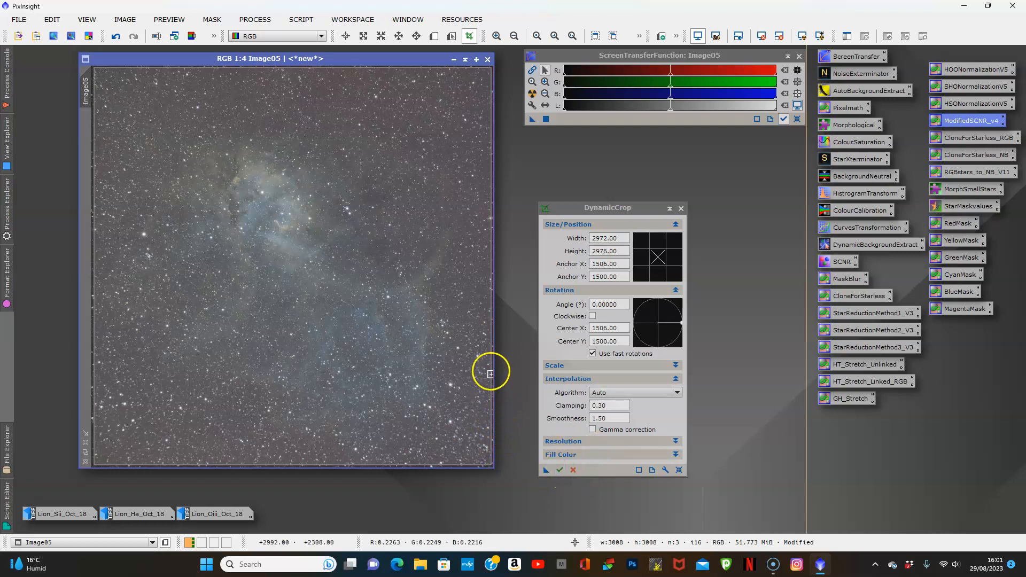
{"action": "left_click", "coordinate": [559, 469]}
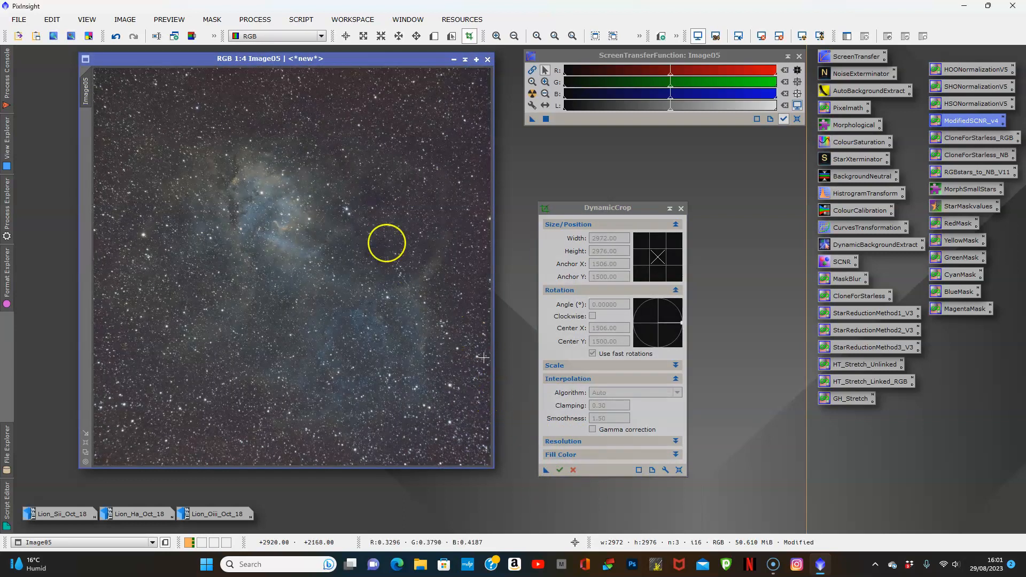
{"action": "left_click", "coordinate": [680, 207]}
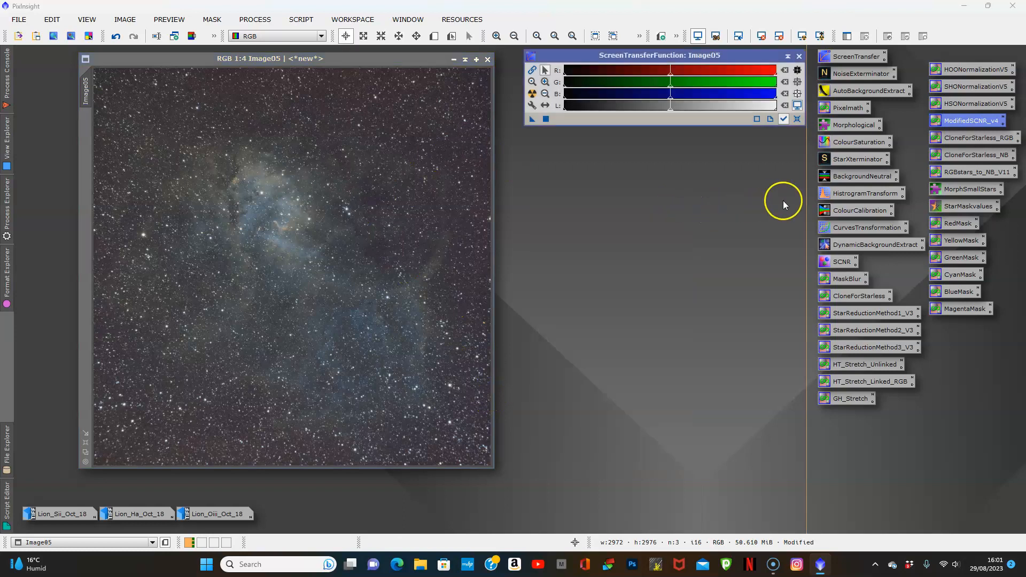
Duplicate the cropped image as Starless with the CloneForStarless process, and minimise the original image.
{"action": "double_click", "coordinate": [852, 292]}
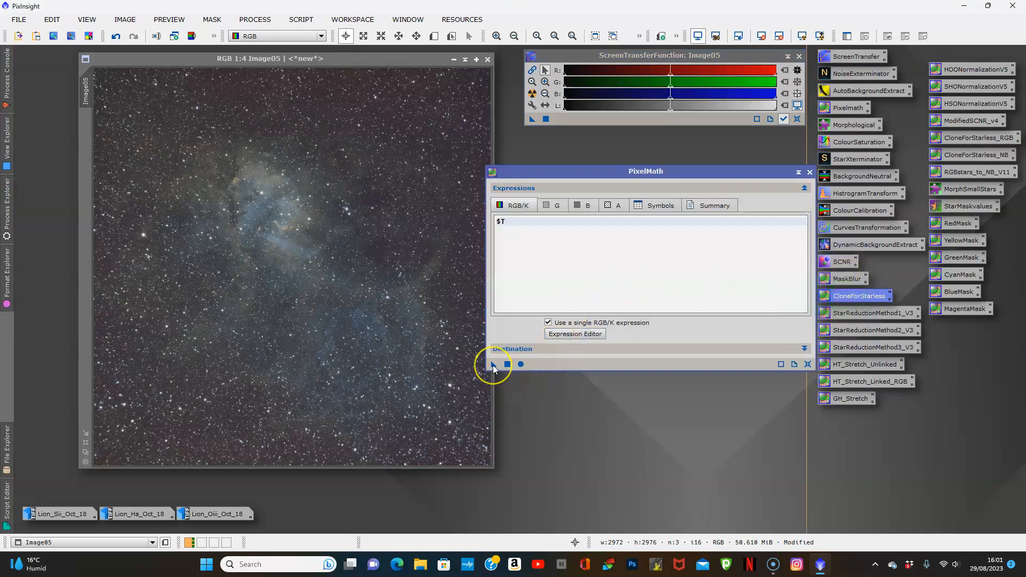
{"action": "left_click_drag", "start_coordinate": [493, 364], "coordinate": [252, 226]}
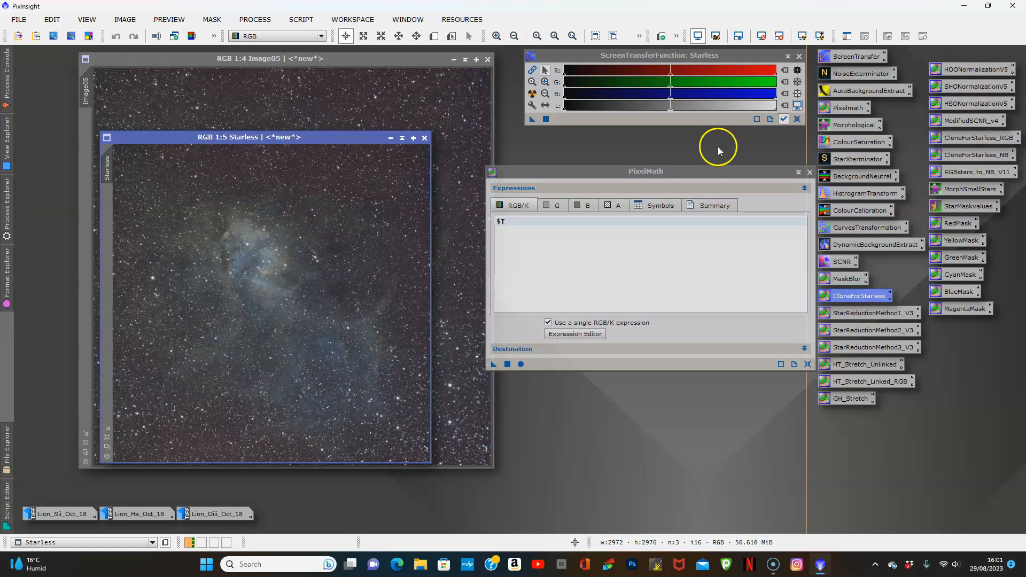
{"action": "left_click", "coordinate": [808, 172]}
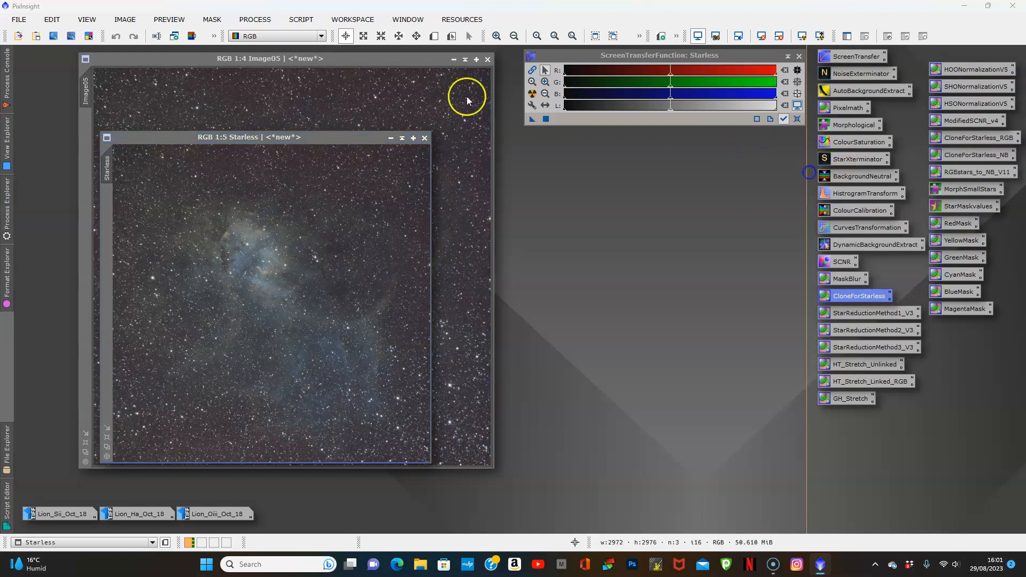
{"action": "left_click", "coordinate": [453, 61]}
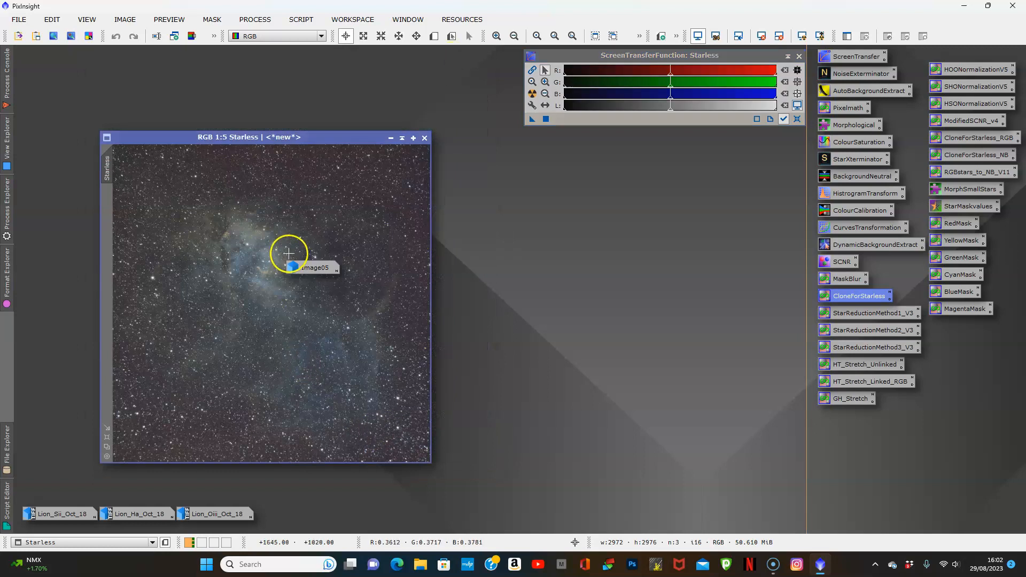
Park the minimised Image05 beside the Lion channel icons, and enlarge and reposition the Starless image window at 1:4 zoom.
{"action": "left_click_drag", "start_coordinate": [309, 271], "coordinate": [280, 517]}
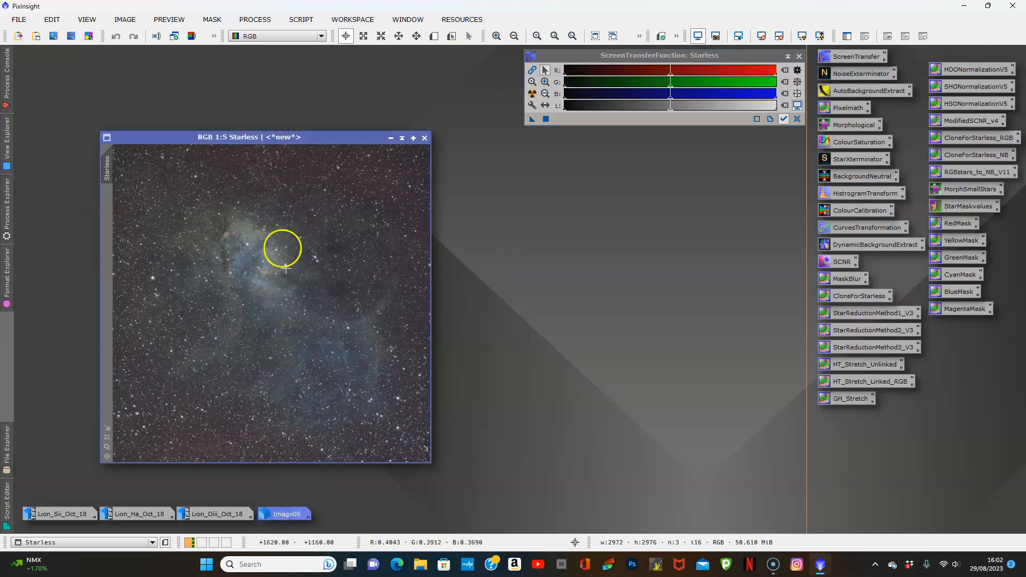
{"action": "left_click_drag", "start_coordinate": [256, 139], "coordinate": [257, 72]}
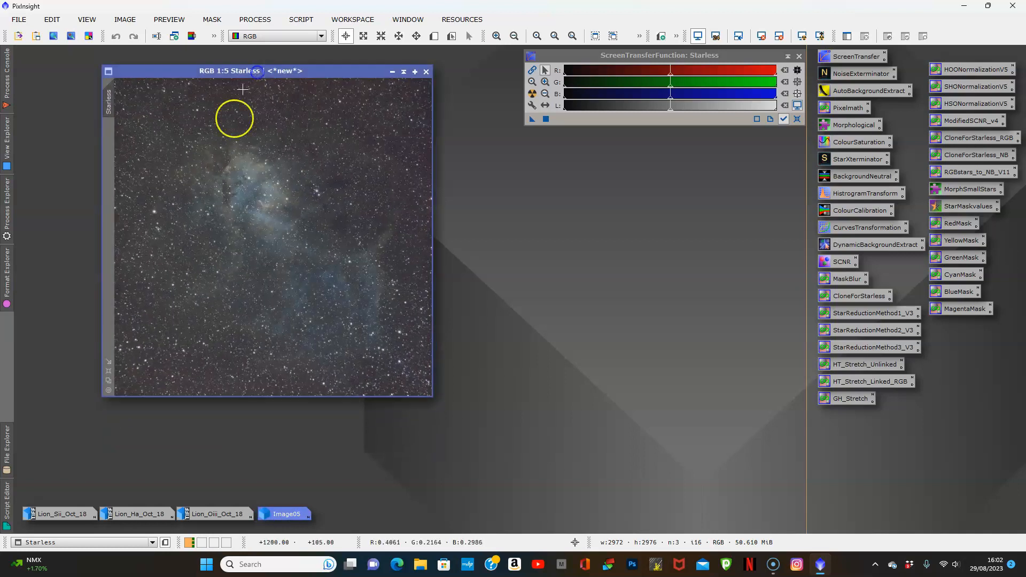
{"action": "left_click", "coordinate": [108, 372]}
{"action": "left_click_drag", "start_coordinate": [294, 73], "coordinate": [263, 63]}
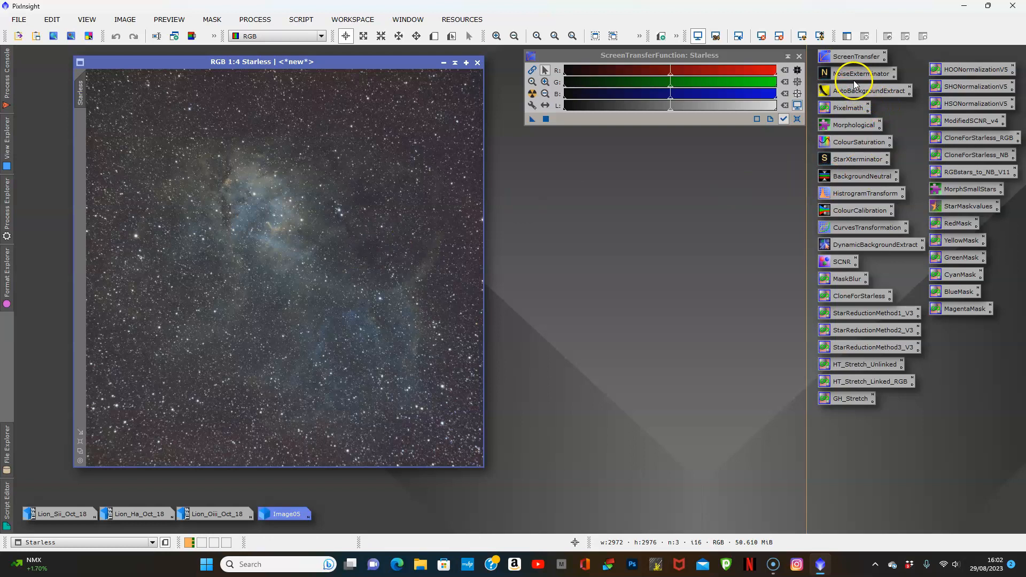
Remove the stars from the Starless image with StarXTerminator, enabling Generate Star Image and Unscreen Stars.
{"action": "left_click", "coordinate": [854, 159]}
{"action": "double_click", "coordinate": [853, 159]}
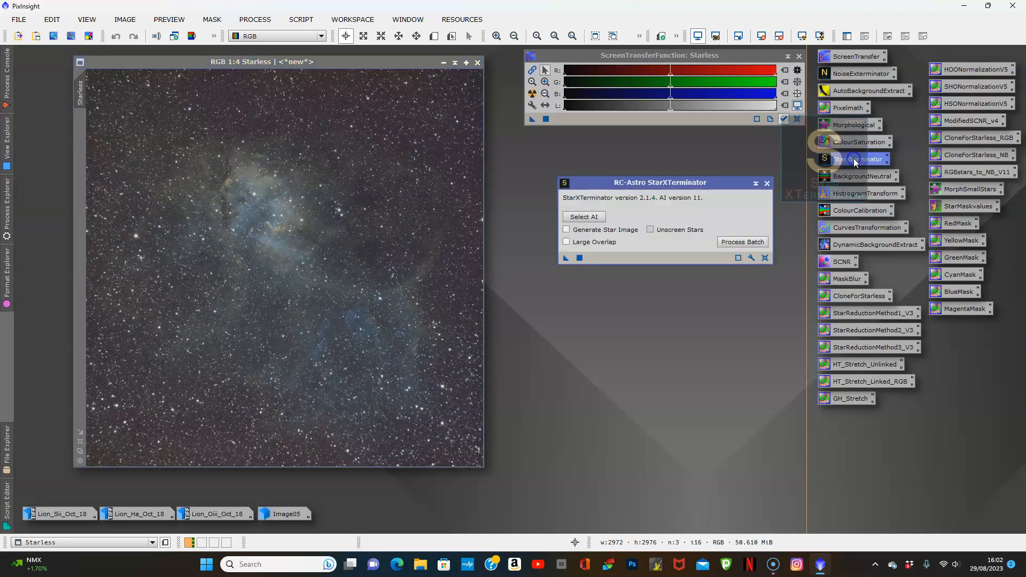
{"action": "left_click", "coordinate": [567, 230]}
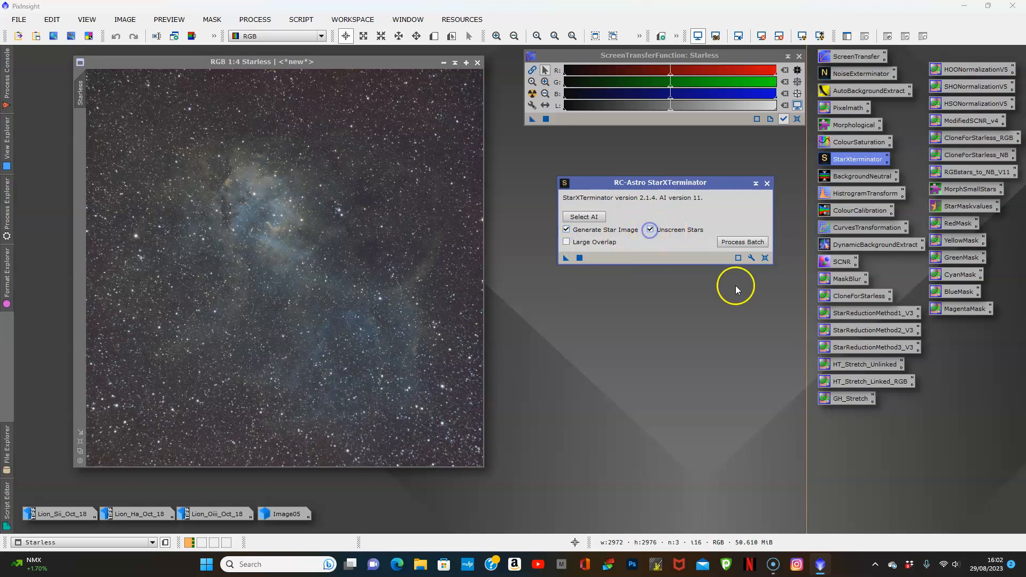
{"action": "left_click_drag", "start_coordinate": [565, 257], "coordinate": [367, 286]}
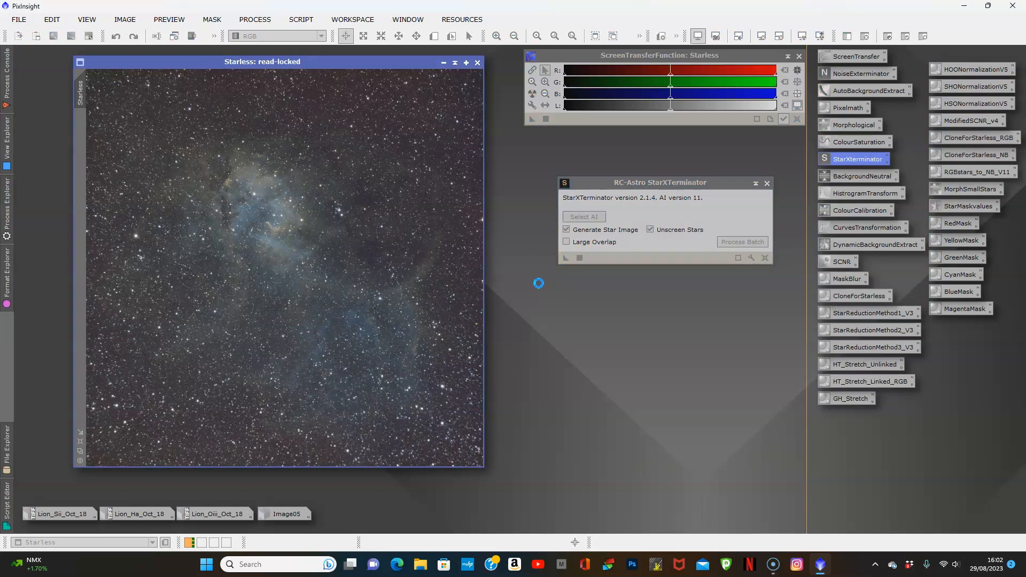
{"action": "left_click", "coordinate": [528, 275]}
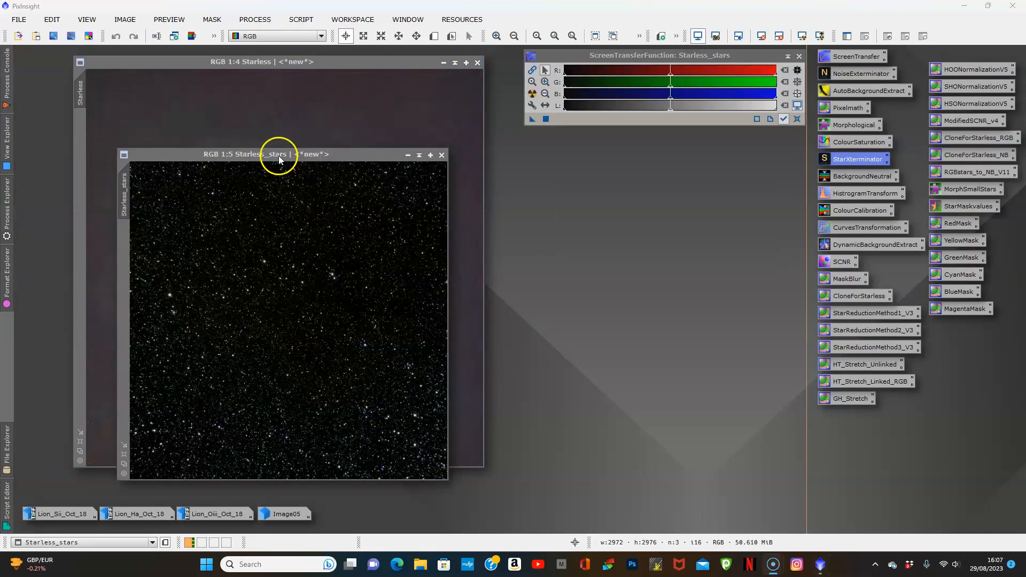
Move the Starless_stars image clear of the Starless image, minimise it and park its icon at the workspace's lower edge.
{"action": "left_click", "coordinate": [278, 155]}
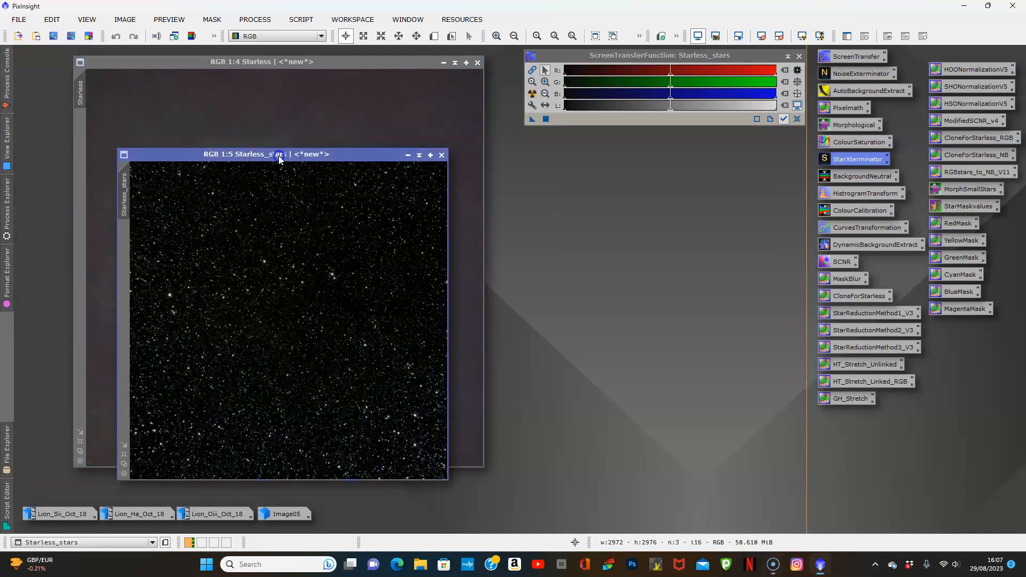
{"action": "left_click_drag", "start_coordinate": [279, 157], "coordinate": [626, 158]}
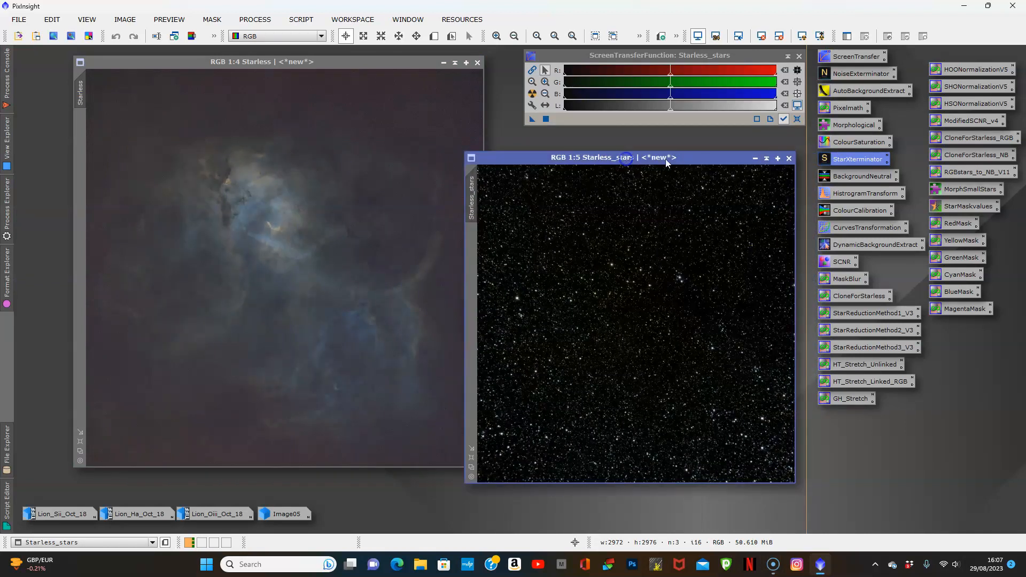
{"action": "left_click", "coordinate": [755, 159]}
{"action": "left_click_drag", "start_coordinate": [657, 323], "coordinate": [757, 520]}
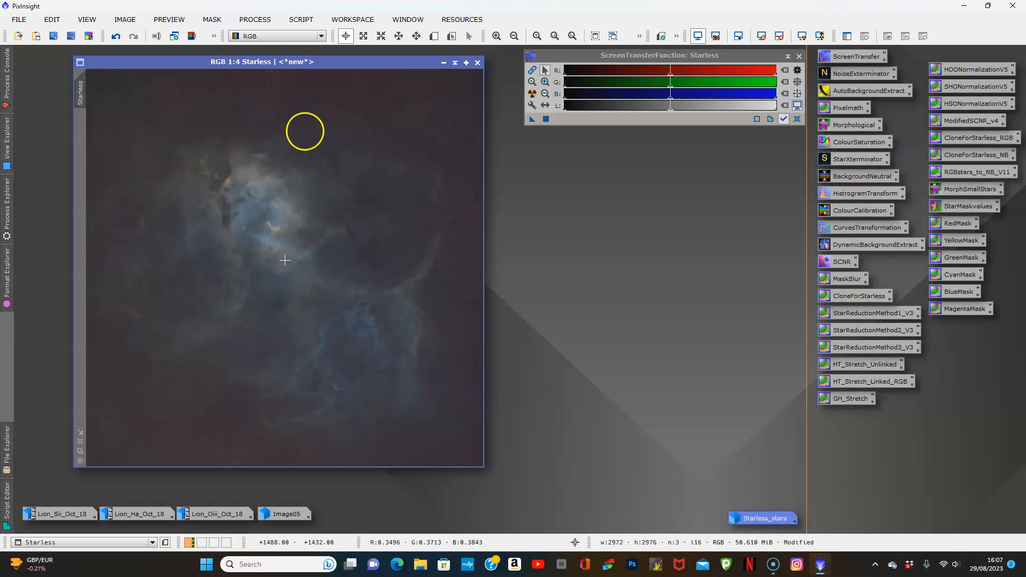
Run the DarkStructureEnhance script on Starless with 8 layers removed, amount 0.40 and one iteration, and compare before and after.
{"action": "left_click", "coordinate": [295, 22]}
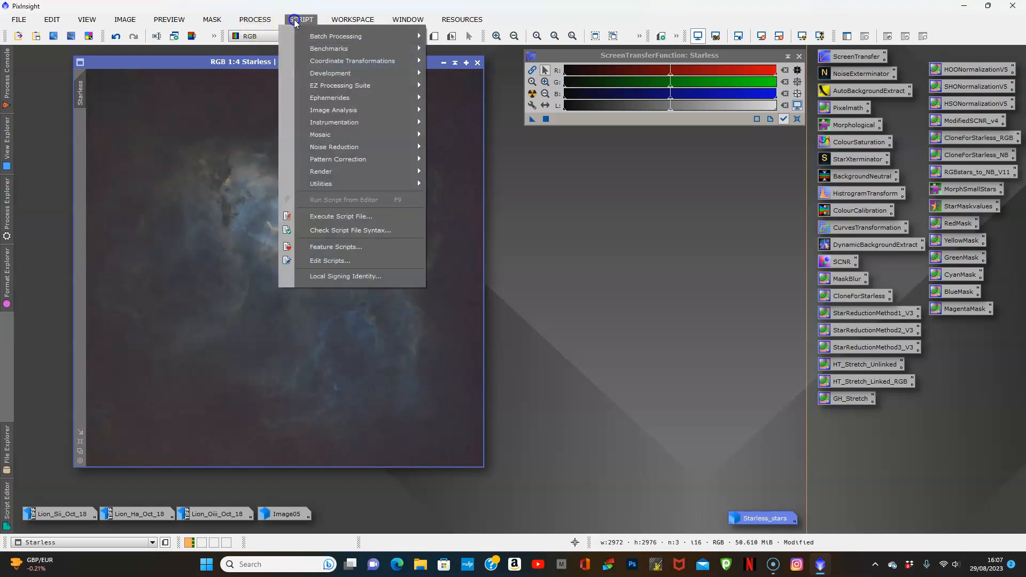
{"action": "mouse_move", "coordinate": [322, 185]}
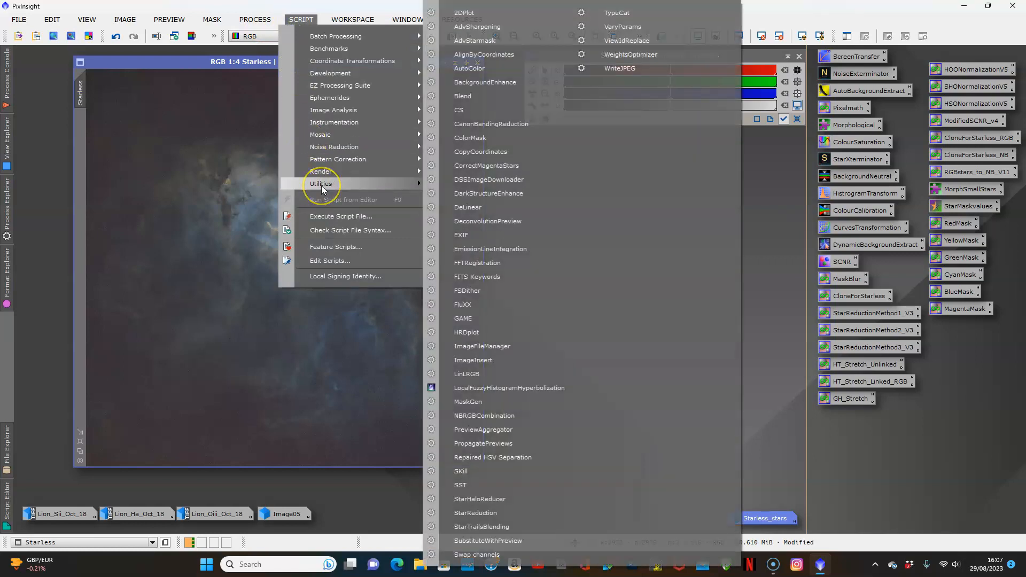
{"action": "left_click", "coordinate": [472, 196]}
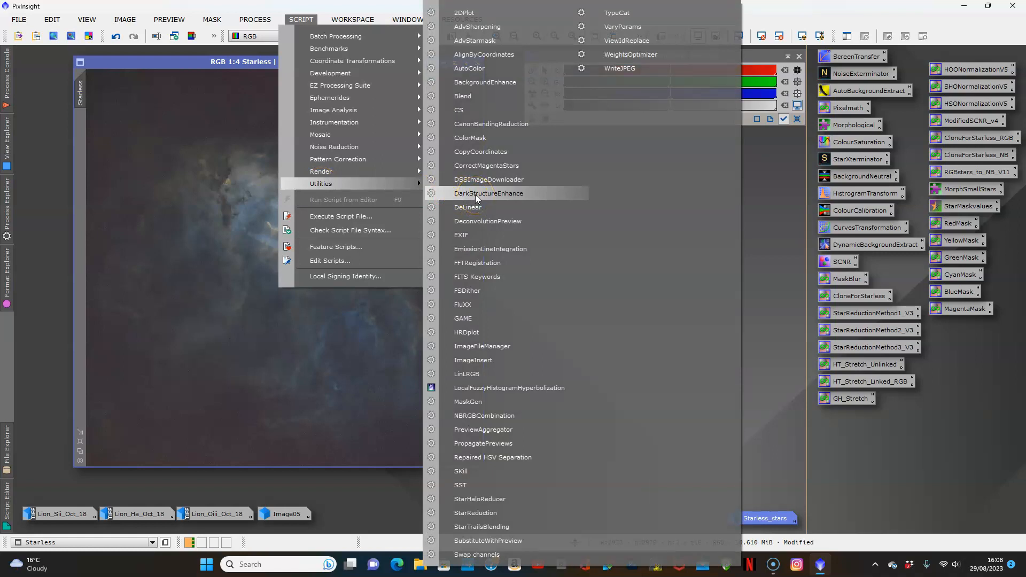
{"action": "left_click", "coordinate": [476, 195]}
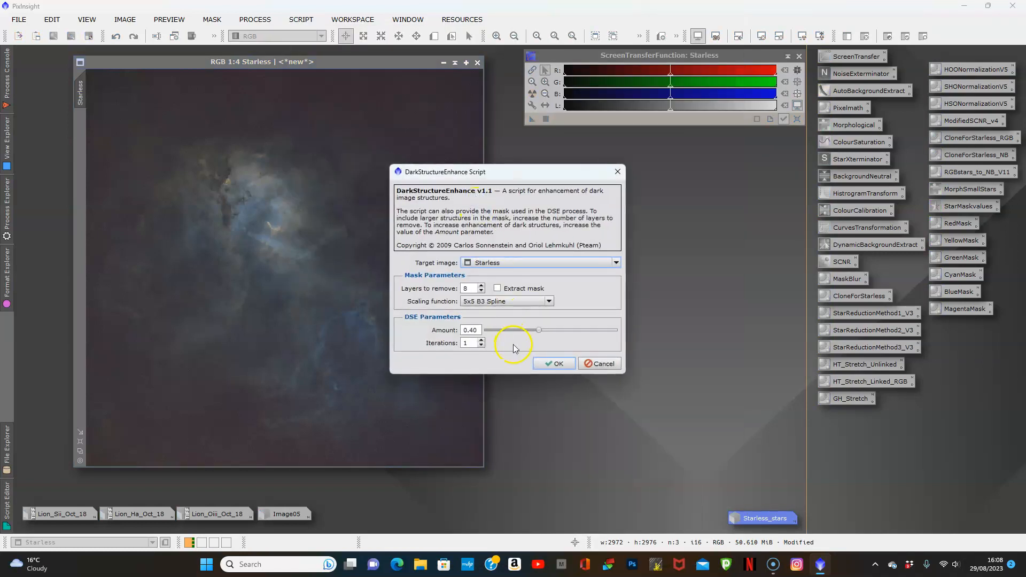
{"action": "left_click", "coordinate": [558, 364]}
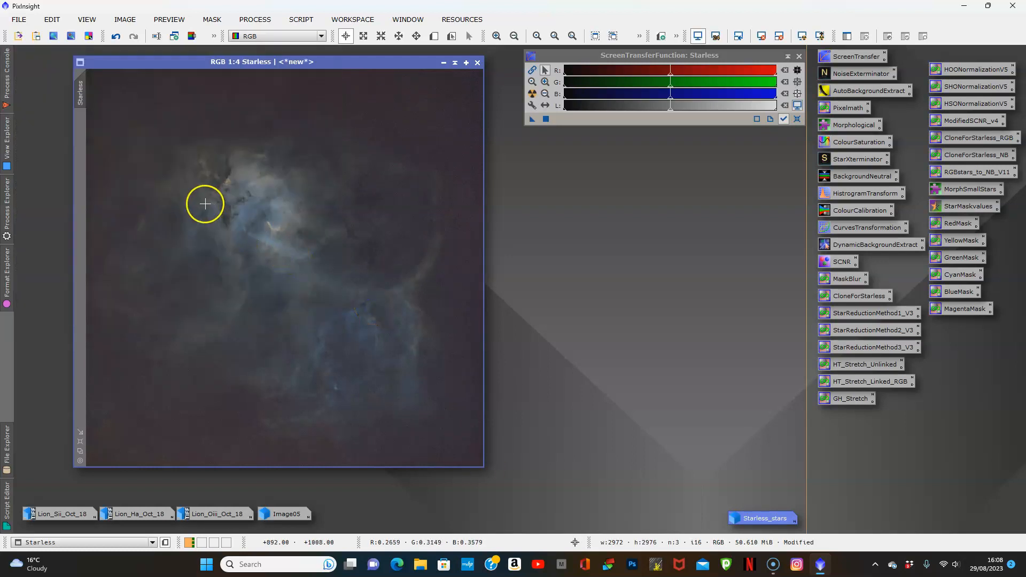
{"action": "scroll", "coordinate": [221, 182], "scroll_direction": "up", "scroll_amount": 2}
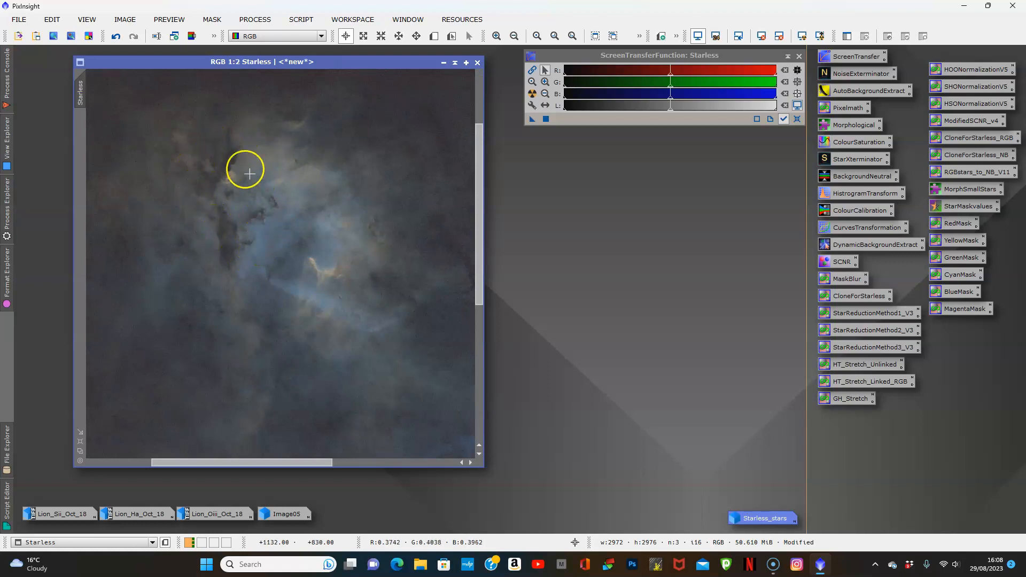
{"action": "left_click", "coordinate": [114, 36]}
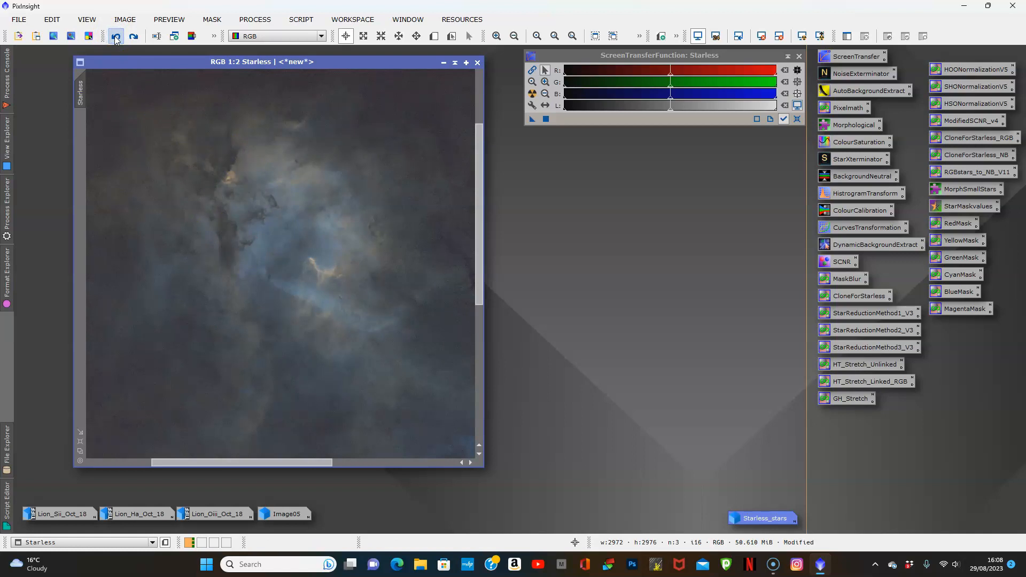
{"action": "left_click", "coordinate": [135, 36]}
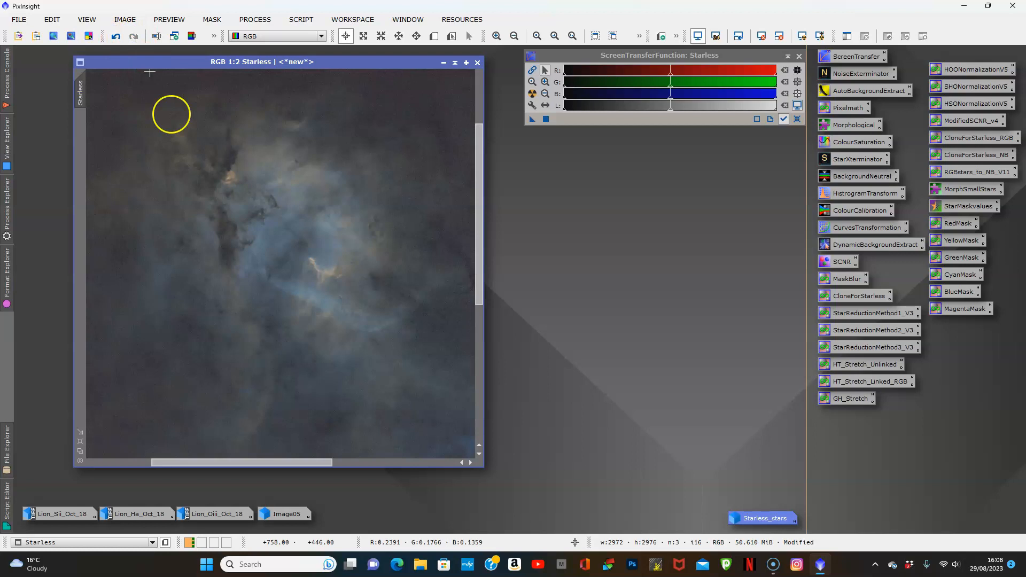
{"action": "scroll", "coordinate": [204, 198], "scroll_direction": "down", "scroll_amount": 1}
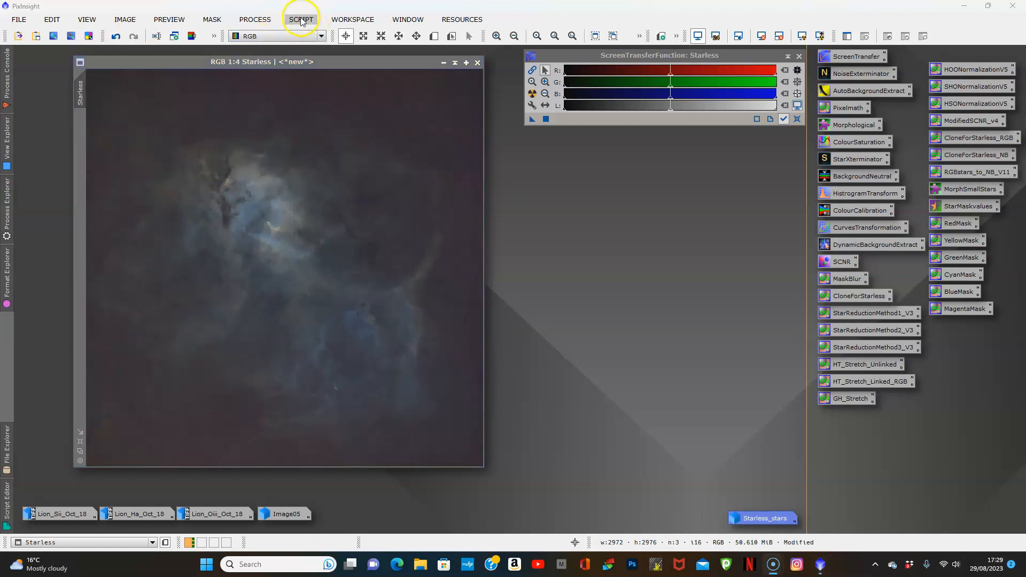
Sharpen the Starless image using the AdvSharpening script with a slightly lowered Layer 2 bias, and compare before and after.
{"action": "left_click", "coordinate": [301, 20]}
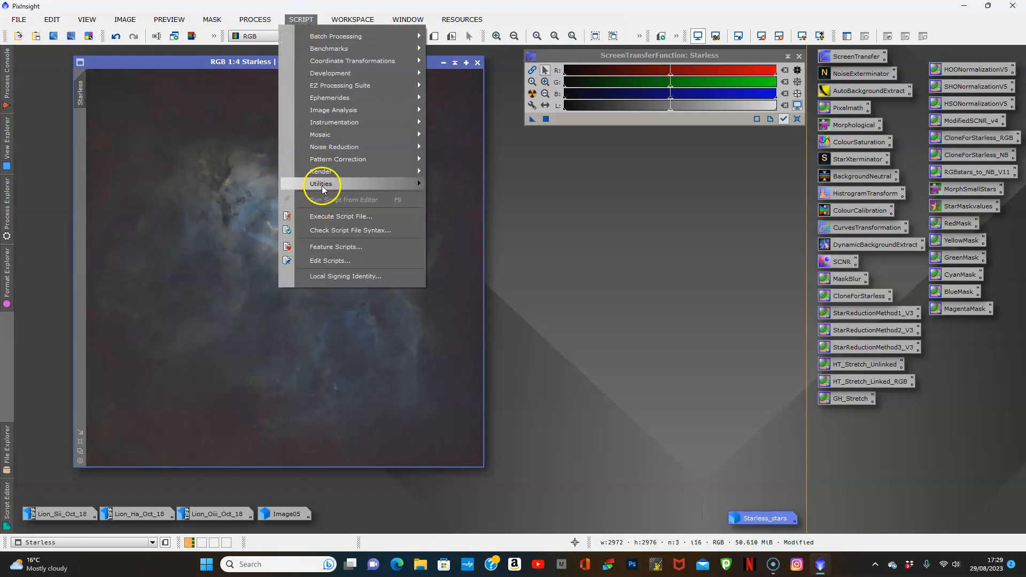
{"action": "mouse_move", "coordinate": [302, 185]}
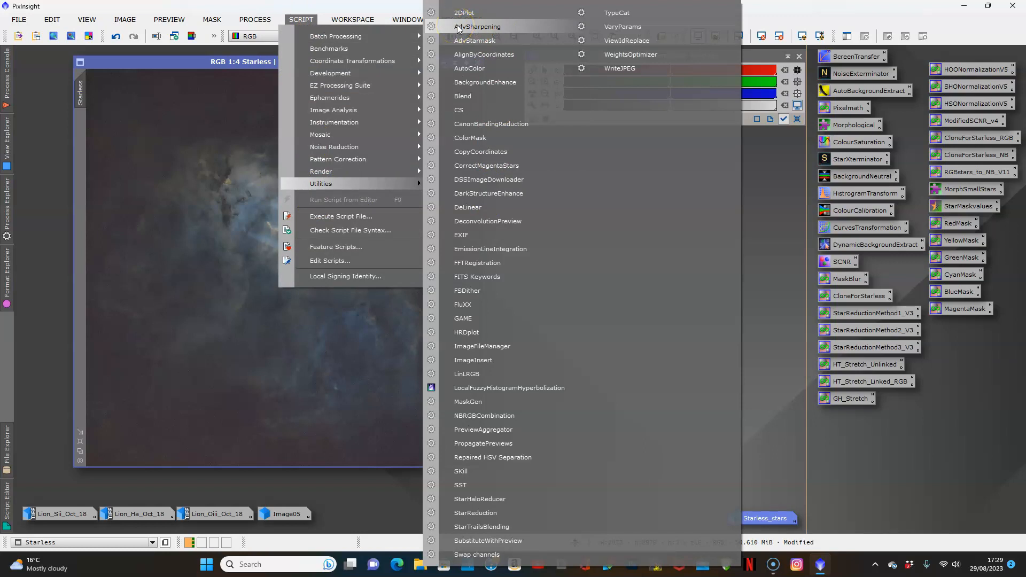
{"action": "left_click", "coordinate": [478, 27]}
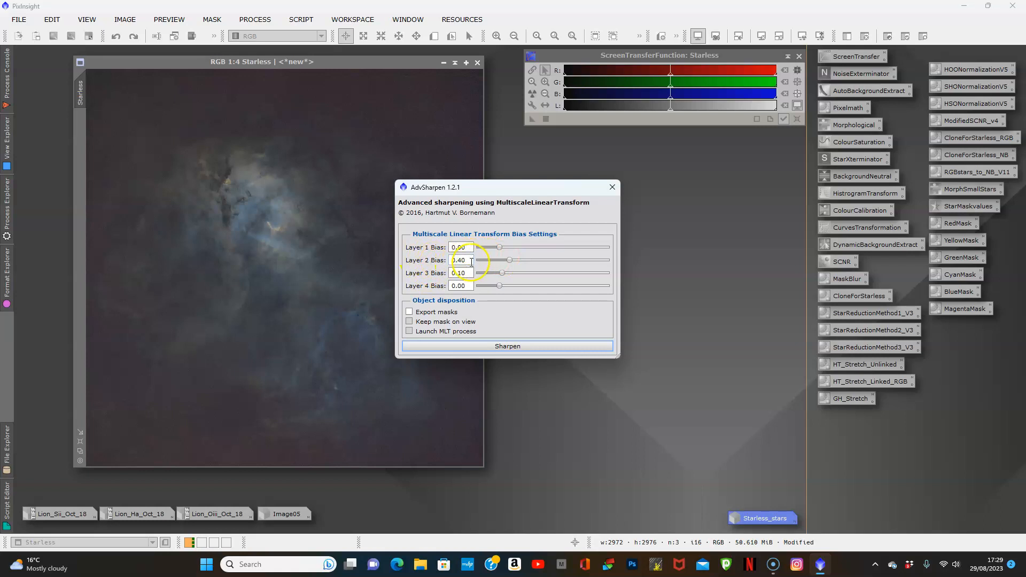
{"action": "left_click", "coordinate": [510, 263]}
{"action": "left_click_drag", "start_coordinate": [509, 262], "coordinate": [505, 263]}
{"action": "left_click_drag", "start_coordinate": [508, 262], "coordinate": [505, 264]}
{"action": "left_click", "coordinate": [509, 346]}
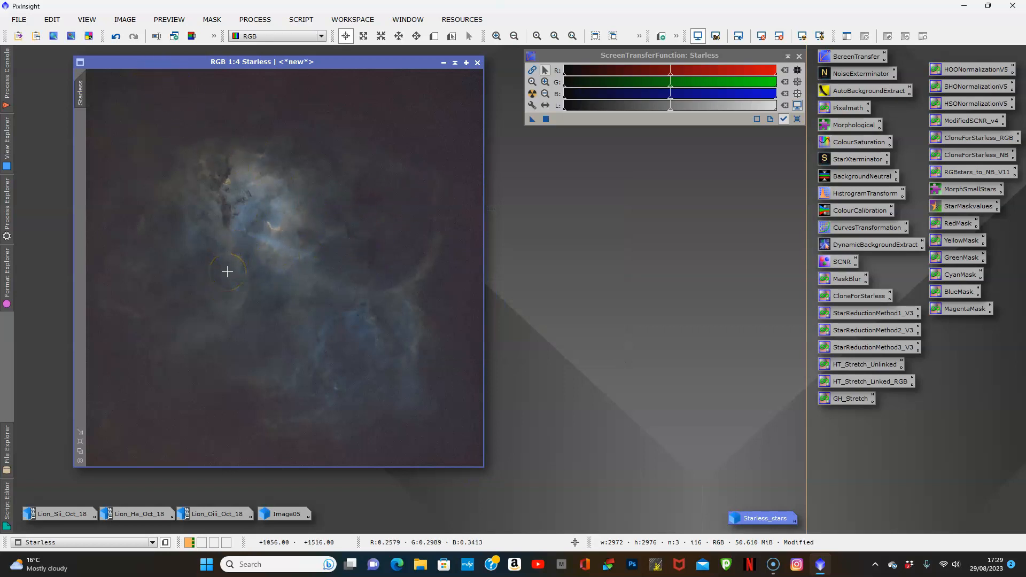
{"action": "left_click", "coordinate": [116, 38]}
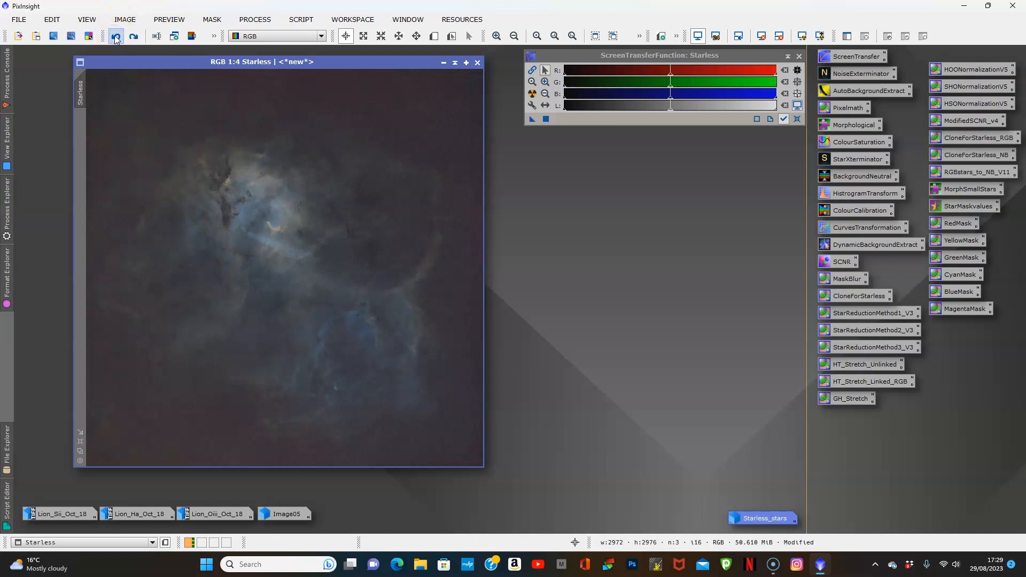
{"action": "left_click", "coordinate": [134, 36]}
Boost Starless's saturation using CurvesTransformation with live preview and points near 0.64/0.82 and 0.11/0.12, apply it and reset the curve.
{"action": "double_click", "coordinate": [855, 228]}
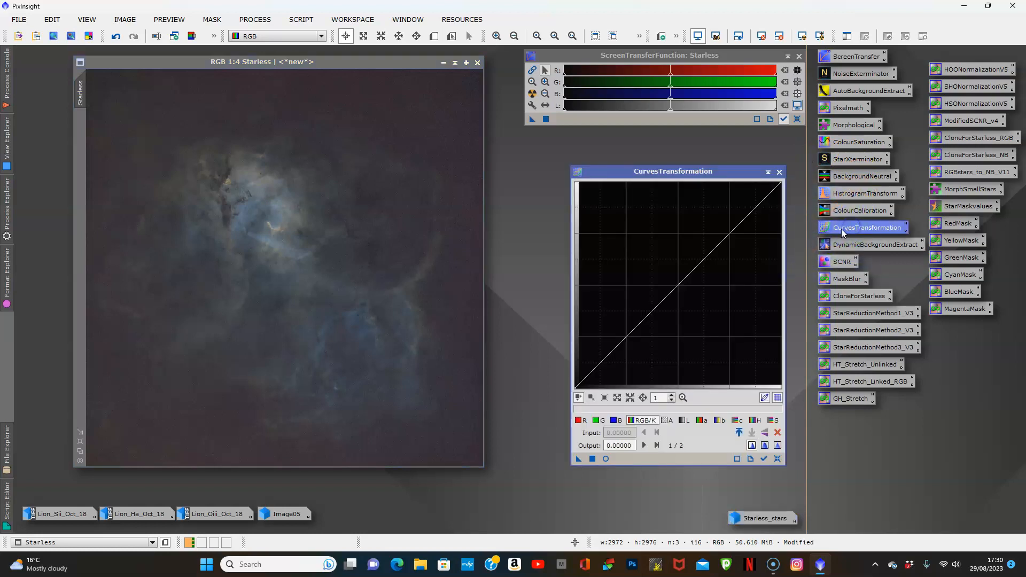
{"action": "left_click", "coordinate": [605, 458]}
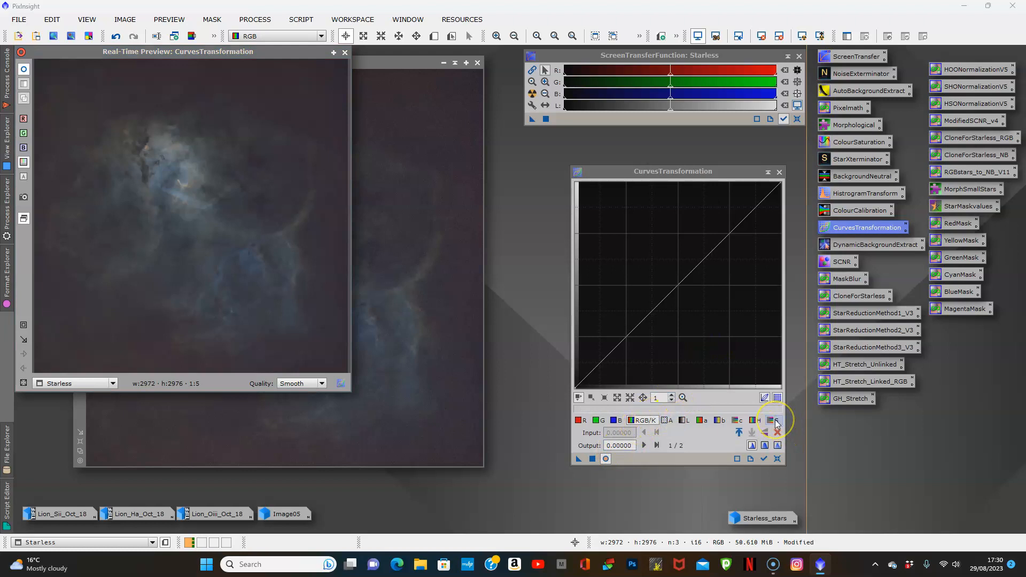
{"action": "left_click", "coordinate": [777, 423]}
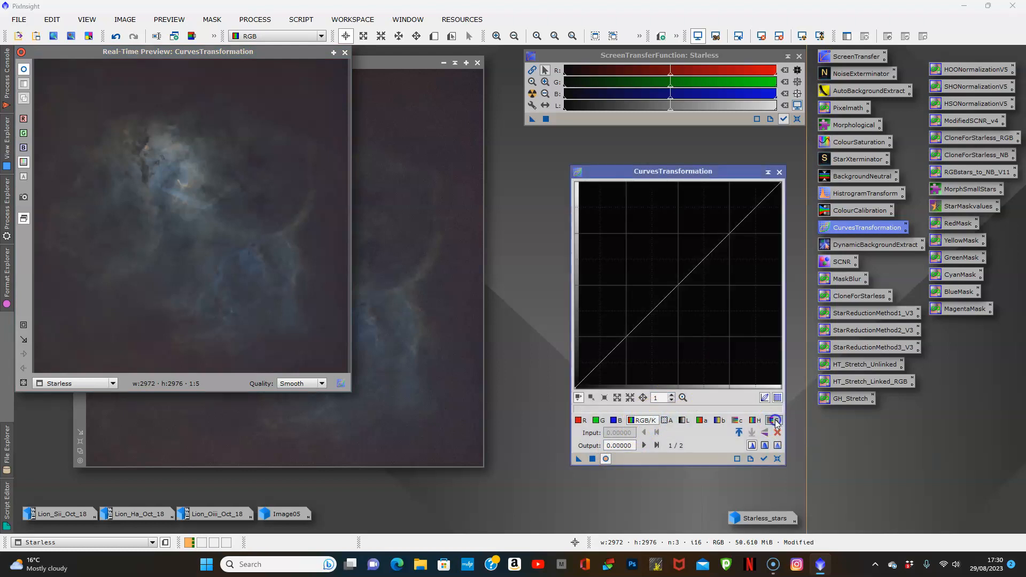
{"action": "left_click_drag", "start_coordinate": [719, 238], "coordinate": [705, 219]}
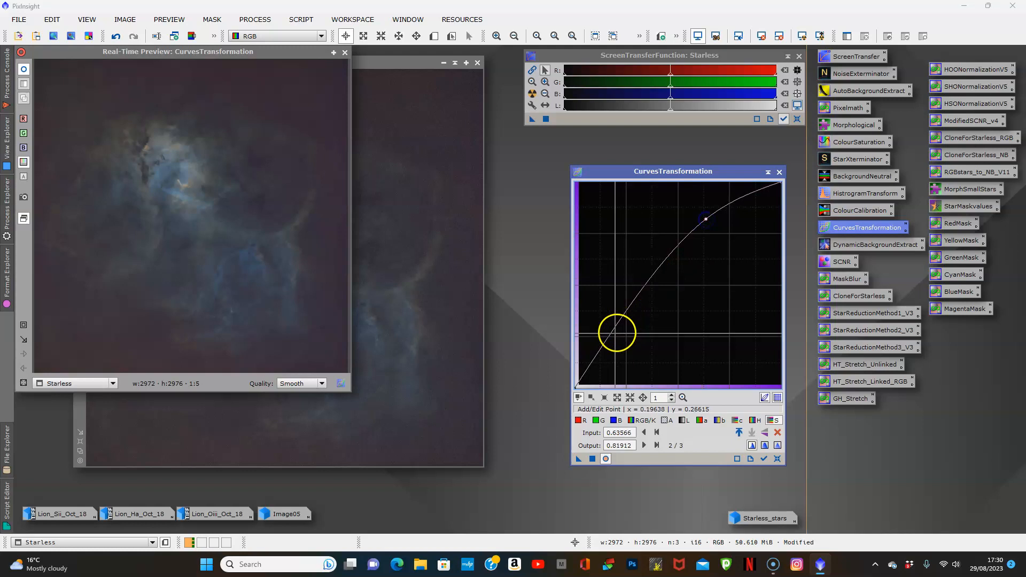
{"action": "left_click", "coordinate": [588, 366]}
{"action": "left_click_drag", "start_coordinate": [588, 365], "coordinate": [597, 365]}
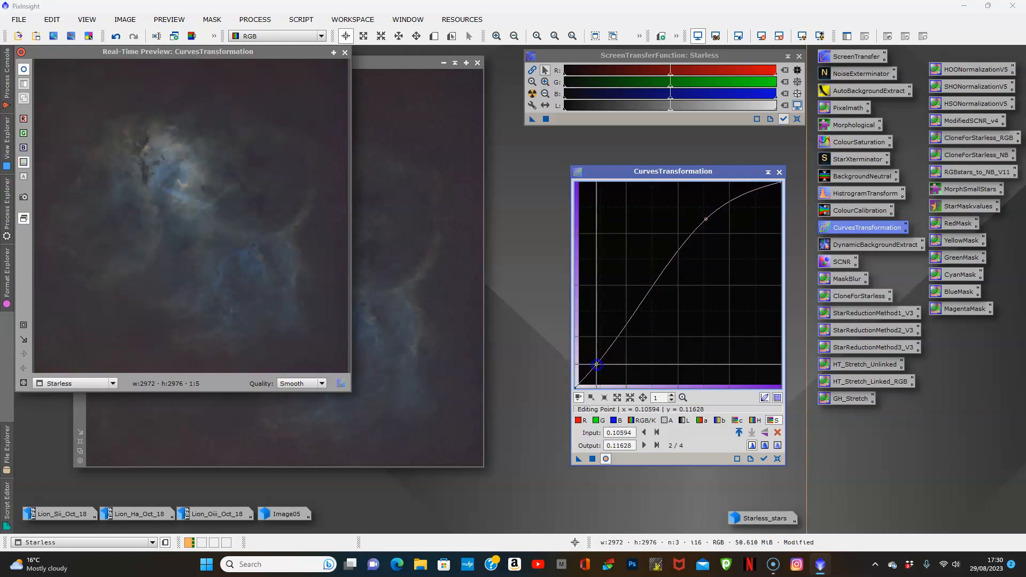
{"action": "left_click", "coordinate": [593, 458]}
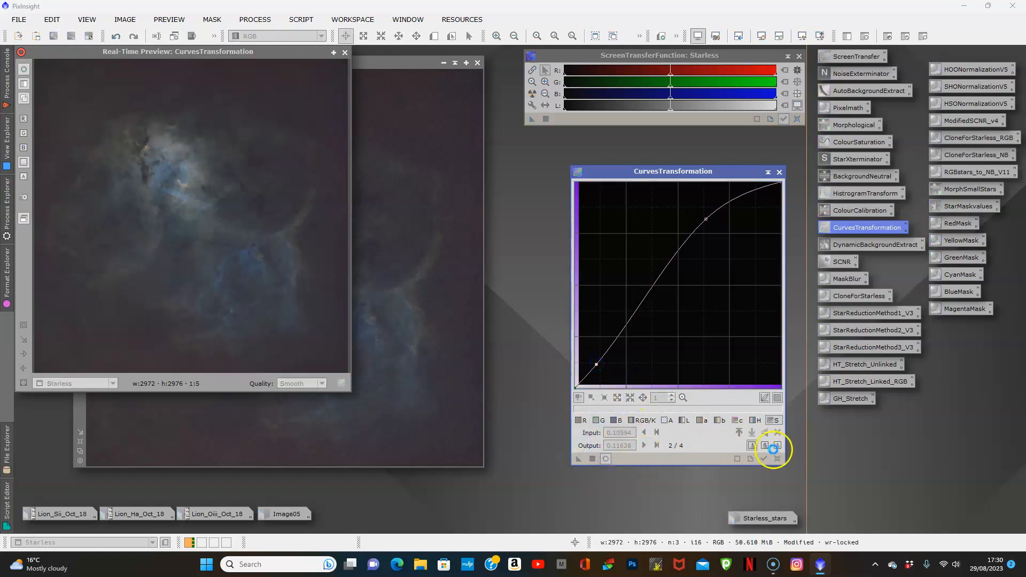
{"action": "left_click", "coordinate": [777, 459]}
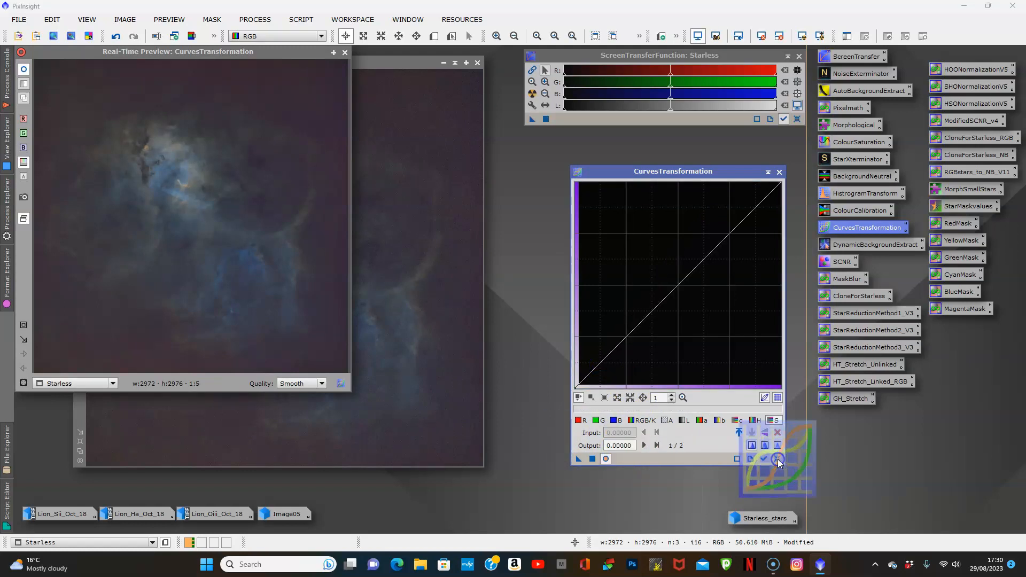
Apply an RGB/K contrast curve to the Starless image with points at about 0.71/0.79 and 0.14/0.14.
{"action": "left_click", "coordinate": [644, 421]}
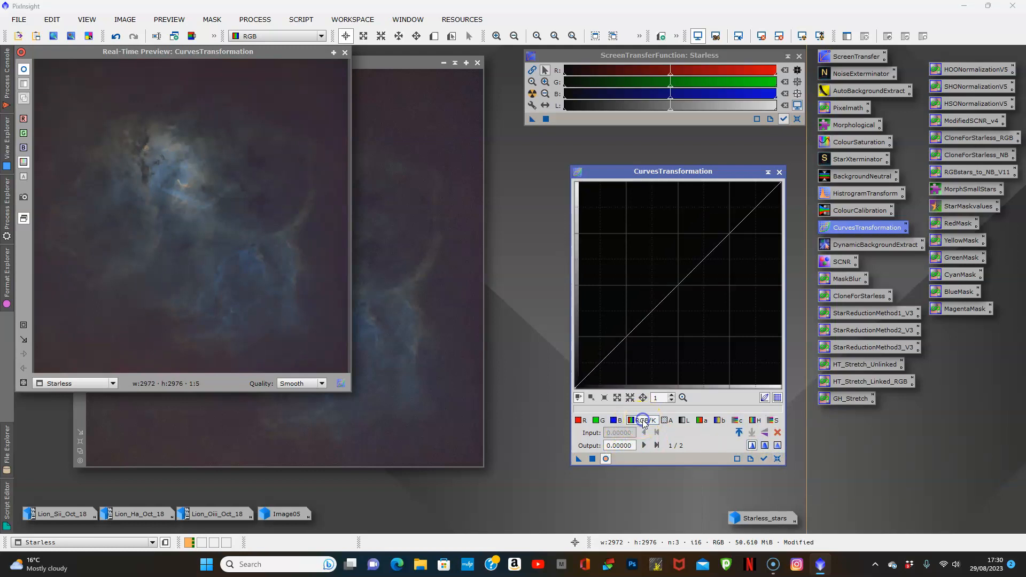
{"action": "left_click_drag", "start_coordinate": [682, 281], "coordinate": [720, 226]}
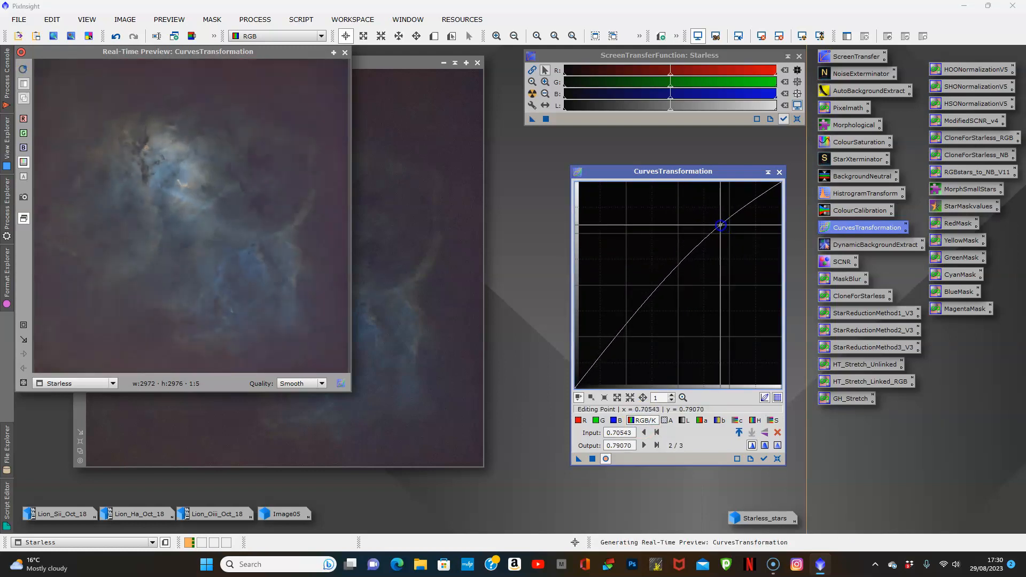
{"action": "left_click_drag", "start_coordinate": [595, 361], "coordinate": [605, 360]}
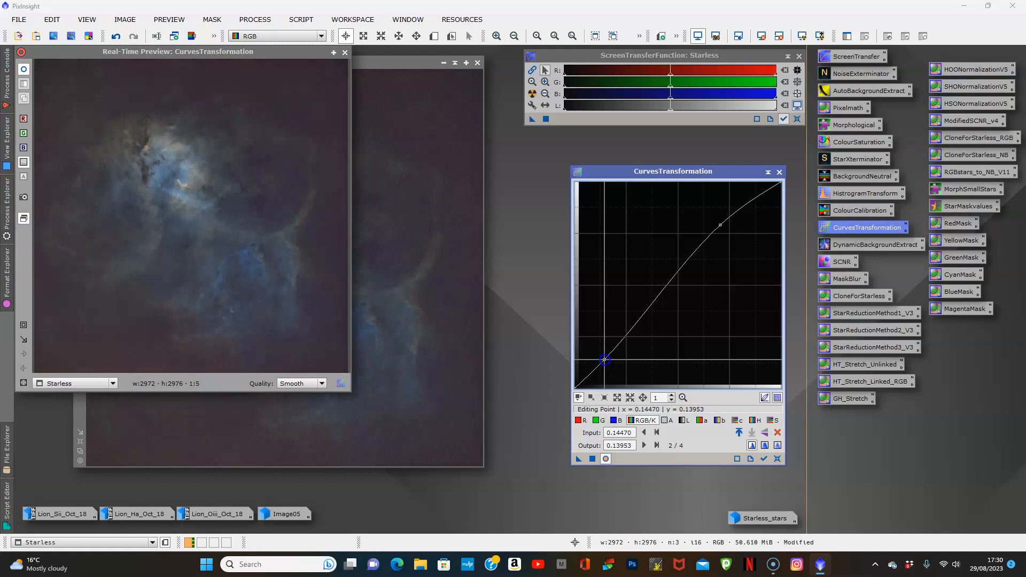
{"action": "left_click", "coordinate": [592, 459]}
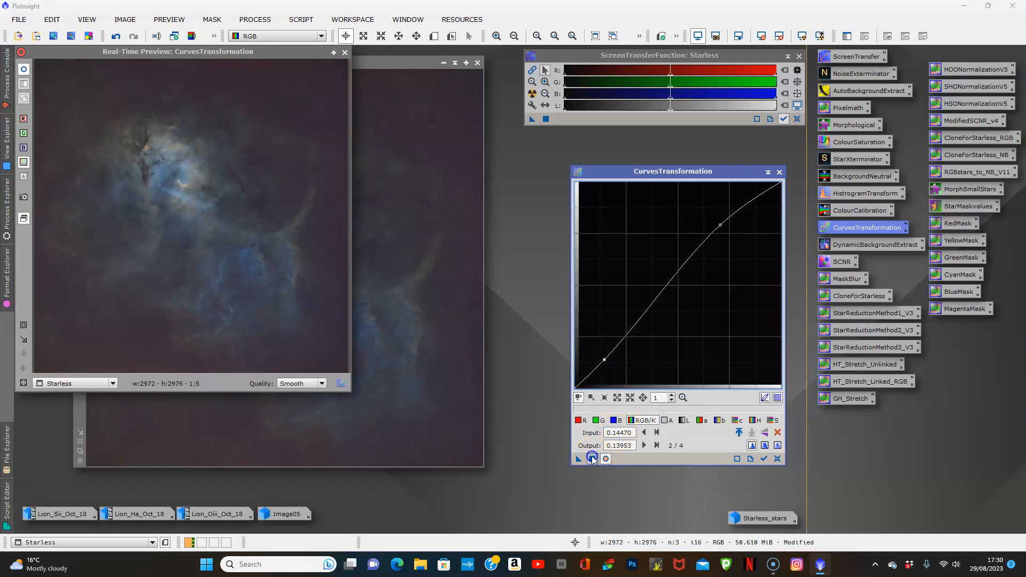
Reset the curve and close CurvesTransformation together with its live preview.
{"action": "left_click", "coordinate": [778, 458]}
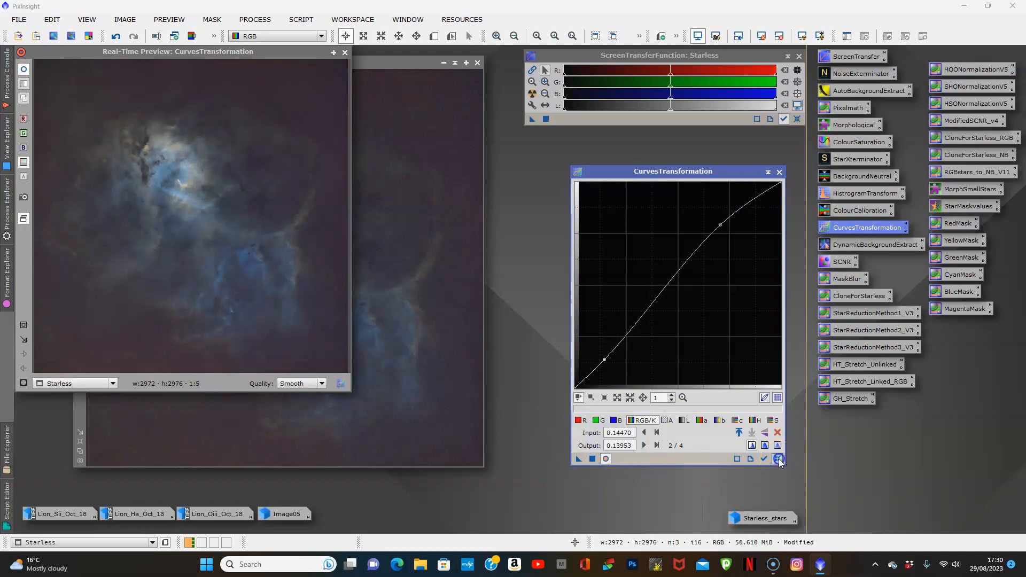
{"action": "left_click", "coordinate": [345, 51]}
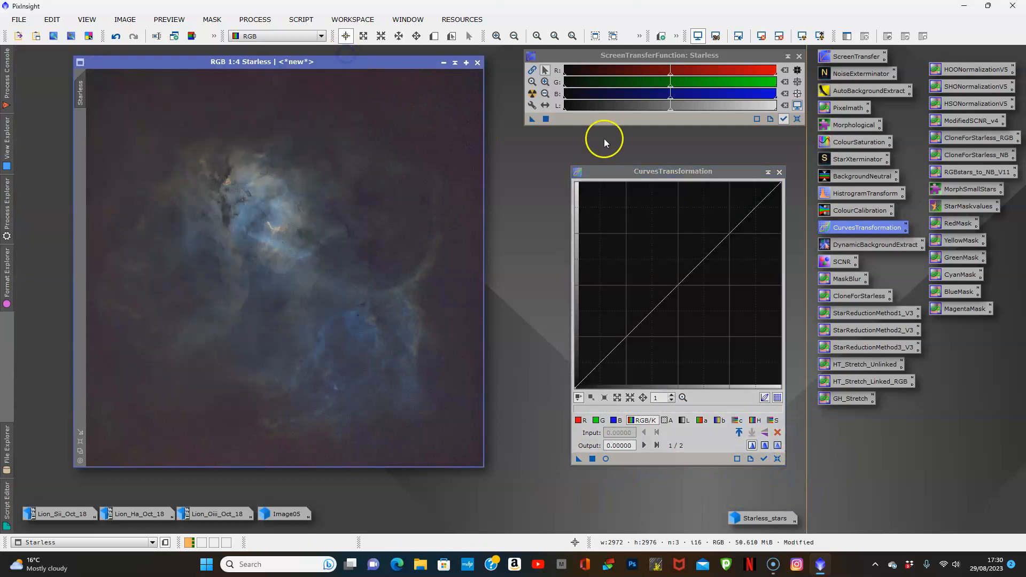
{"action": "left_click", "coordinate": [780, 171]}
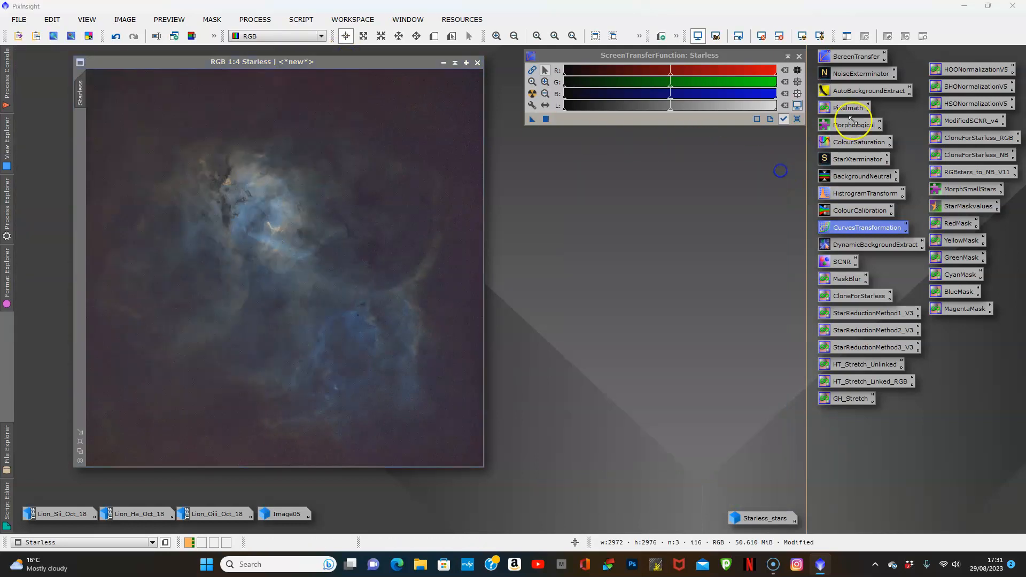
Remove Starless's background gradient using AutomaticBackgroundExtractor with Subtraction correction and target replacement, discard the background model image, and inspect the result.
{"action": "double_click", "coordinate": [865, 91]}
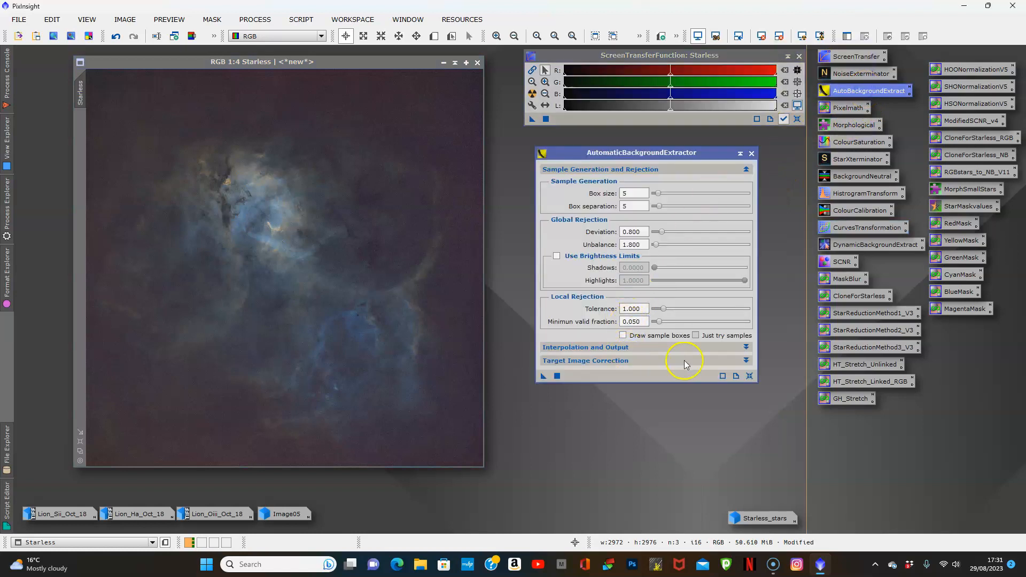
{"action": "left_click", "coordinate": [746, 361]}
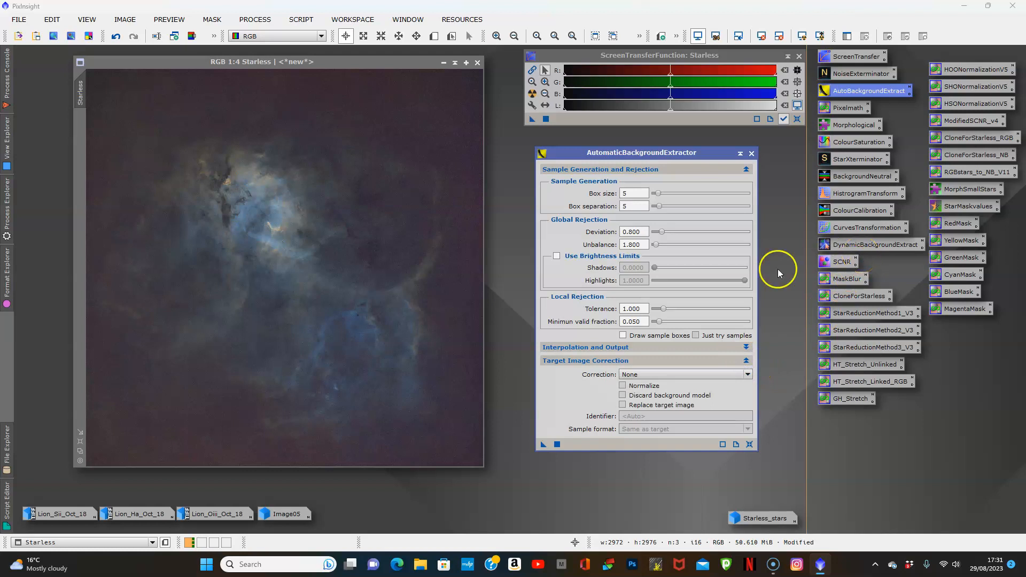
{"action": "left_click", "coordinate": [747, 375]}
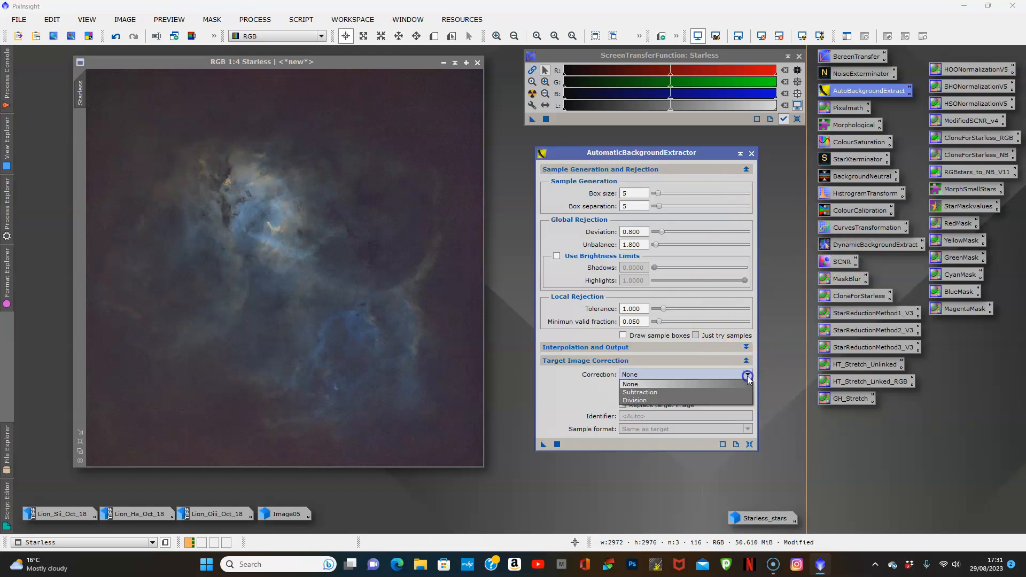
{"action": "left_click", "coordinate": [723, 393]}
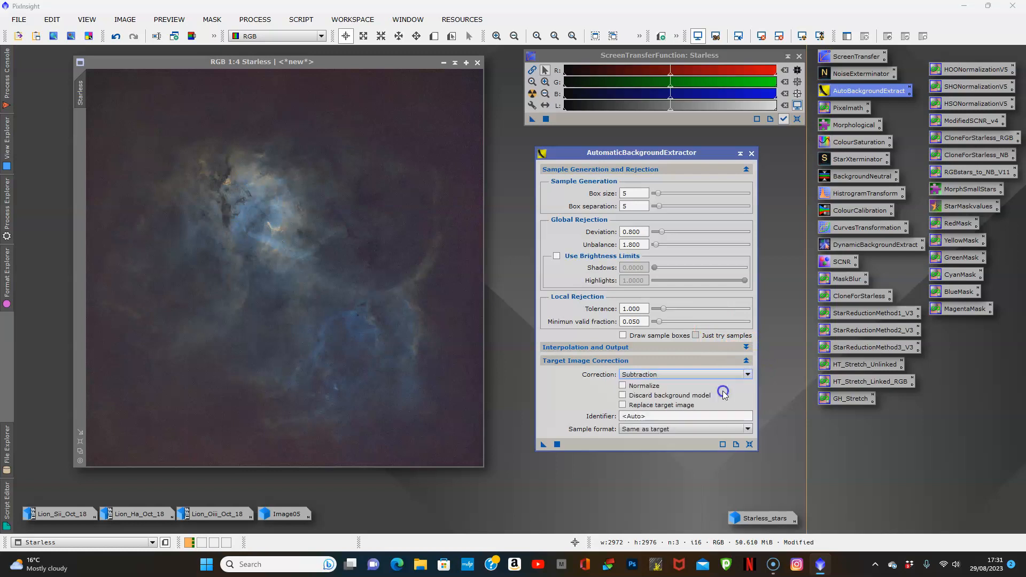
{"action": "left_click", "coordinate": [622, 406]}
{"action": "left_click_drag", "start_coordinate": [540, 443], "coordinate": [322, 305]}
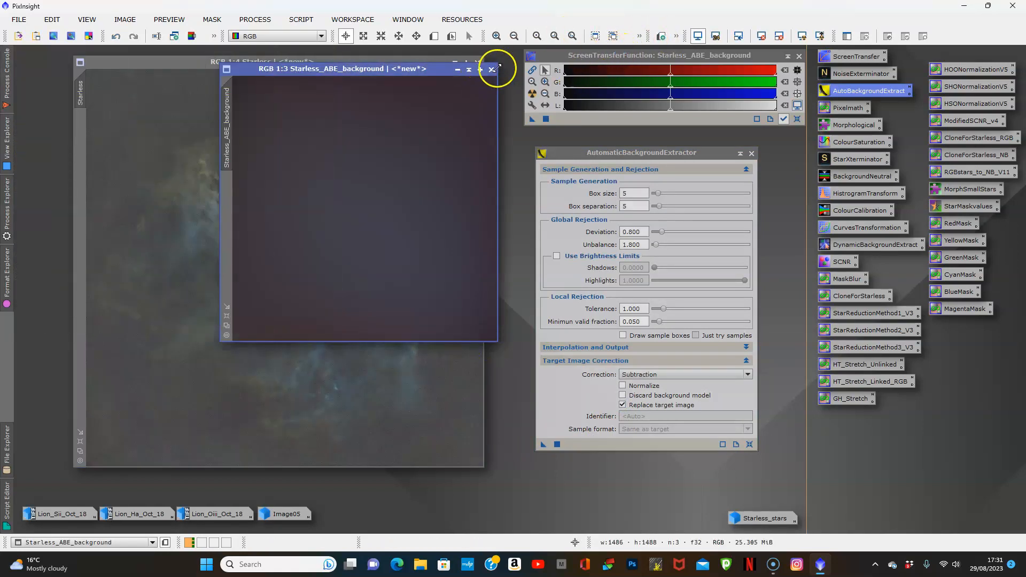
{"action": "left_click", "coordinate": [492, 70]}
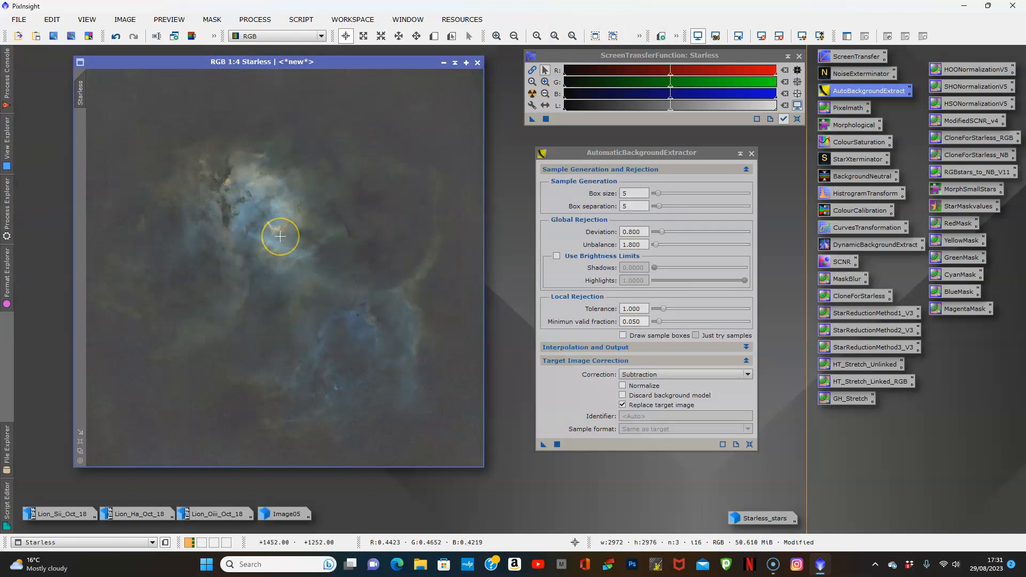
{"action": "scroll", "coordinate": [279, 236], "scroll_direction": "up", "scroll_amount": 2}
{"action": "scroll", "coordinate": [280, 236], "scroll_direction": "down", "scroll_amount": 3}
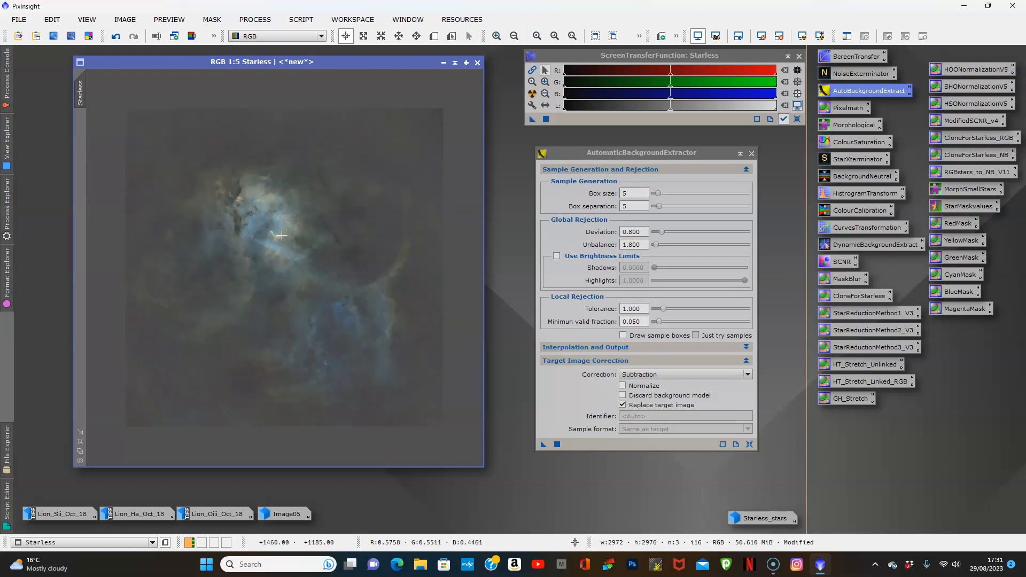
{"action": "scroll", "coordinate": [281, 235], "scroll_direction": "up", "scroll_amount": 1}
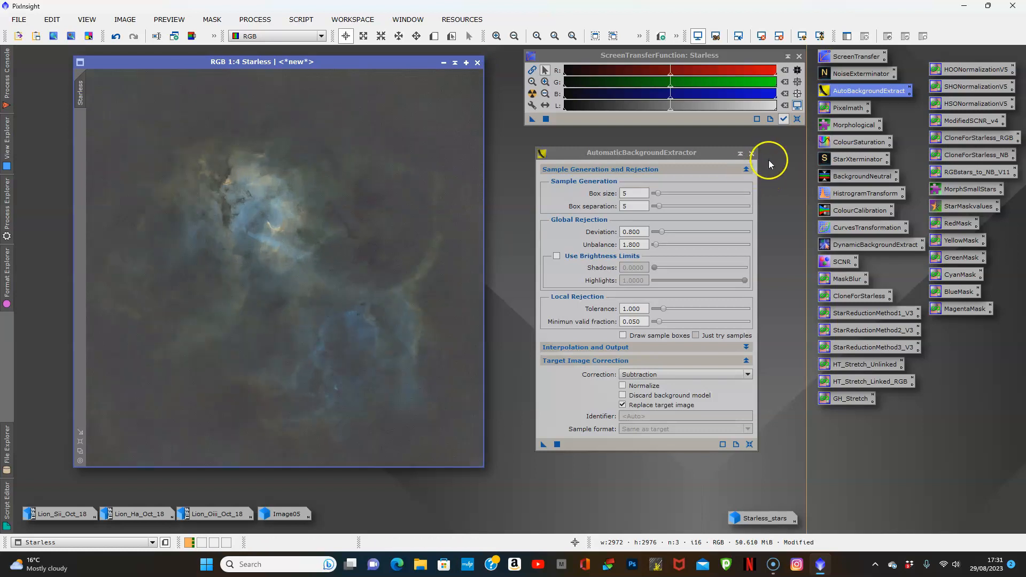
{"action": "left_click", "coordinate": [752, 153]}
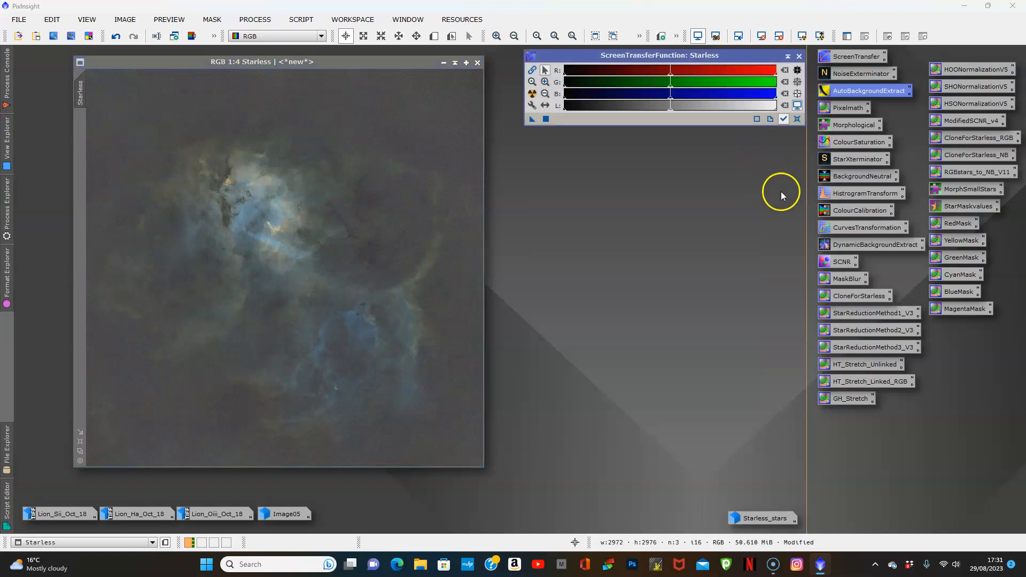
Reduce noise in the Starless image using NoiseXTerminator with Denoise 0.75 and Detail 0.15, and inspect the result.
{"action": "double_click", "coordinate": [853, 71]}
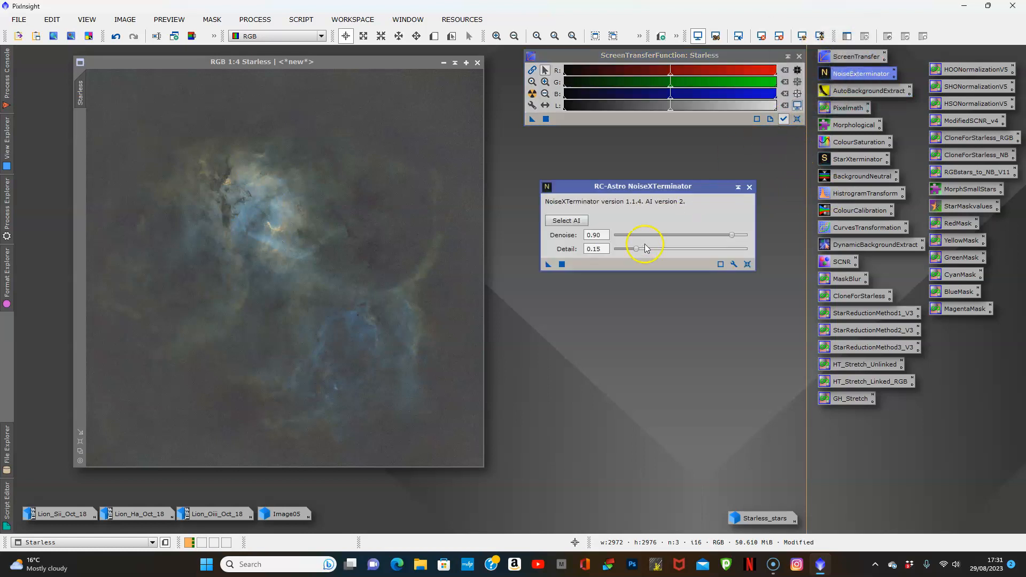
{"action": "left_click_drag", "start_coordinate": [731, 237], "coordinate": [726, 238]}
{"action": "left_click_drag", "start_coordinate": [545, 263], "coordinate": [334, 290]}
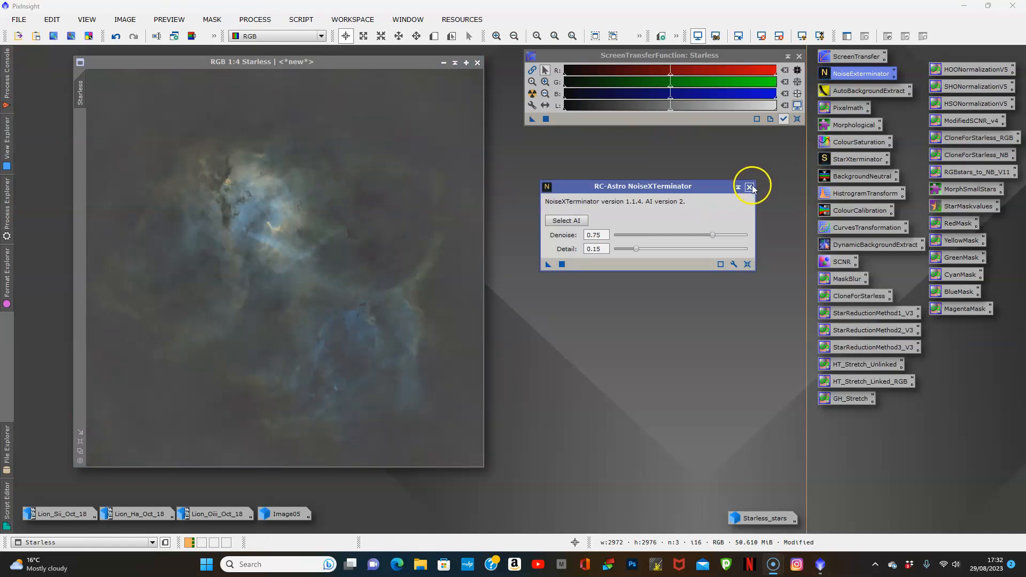
{"action": "left_click", "coordinate": [750, 186]}
{"action": "scroll", "coordinate": [366, 255], "scroll_direction": "up", "scroll_amount": 2}
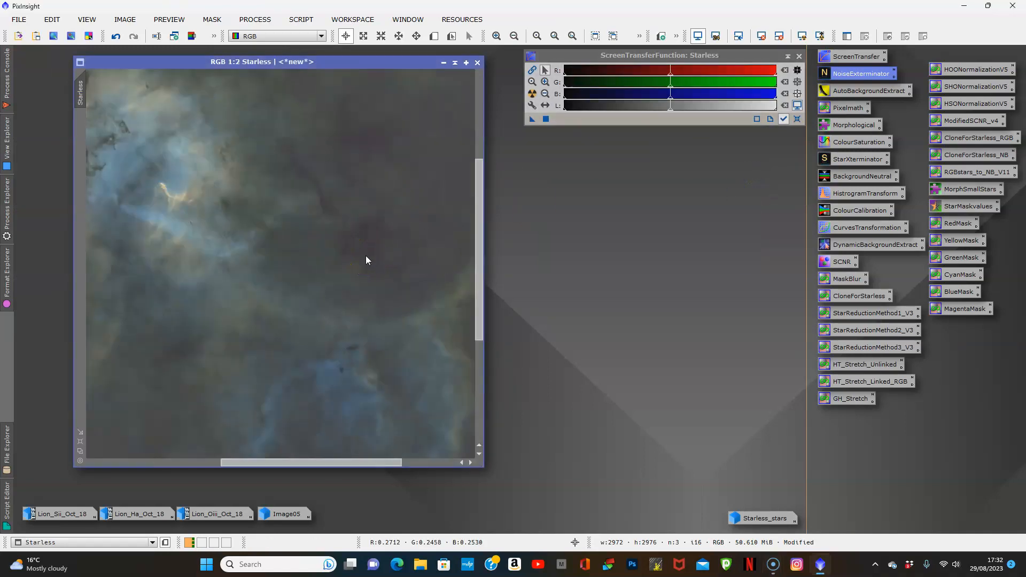
{"action": "scroll", "coordinate": [365, 256], "scroll_direction": "down", "scroll_amount": 3}
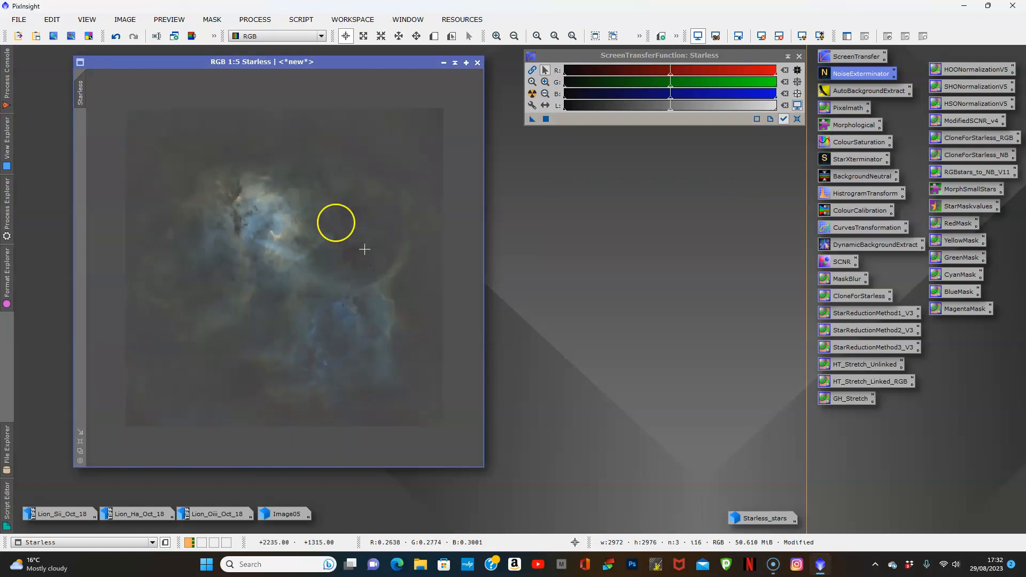
{"action": "scroll", "coordinate": [329, 221], "scroll_direction": "up", "scroll_amount": 1}
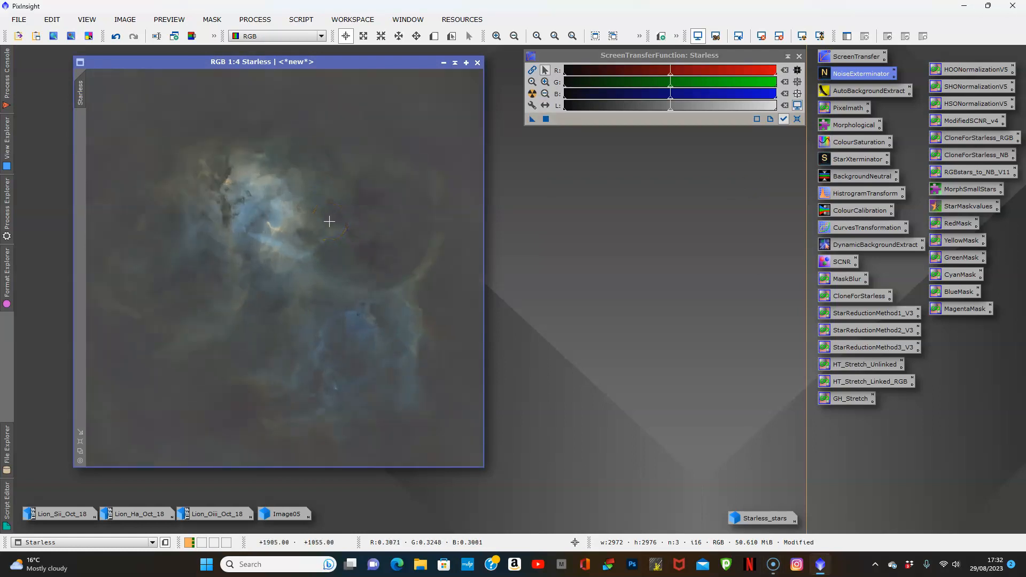
{"action": "scroll", "coordinate": [329, 221], "scroll_direction": "down", "scroll_amount": 1}
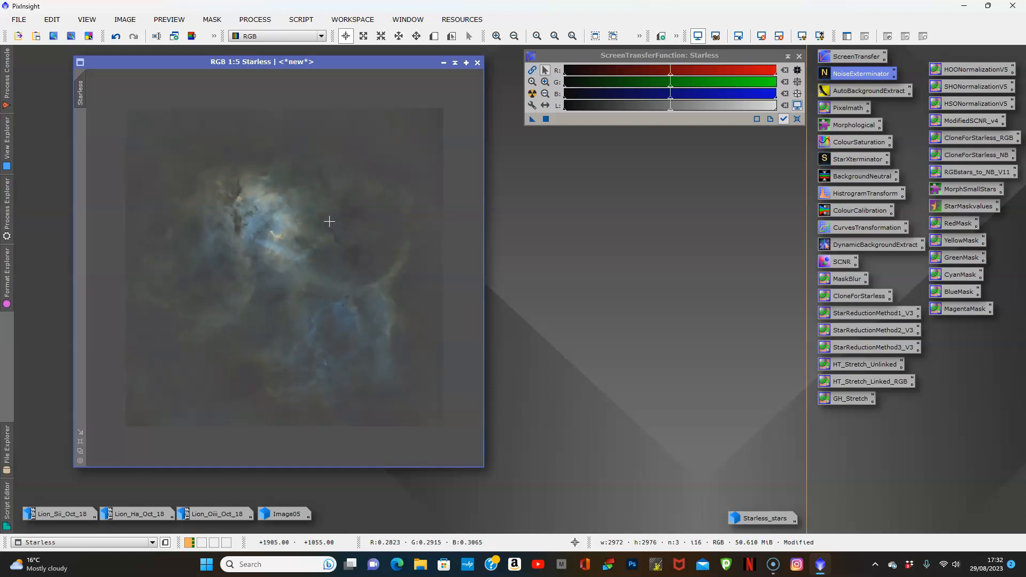
Restore the Starless_stars image, enlarge it to 1:4 to match Starless, and place it over the Starless window with both title bars accessible.
{"action": "double_click", "coordinate": [759, 521]}
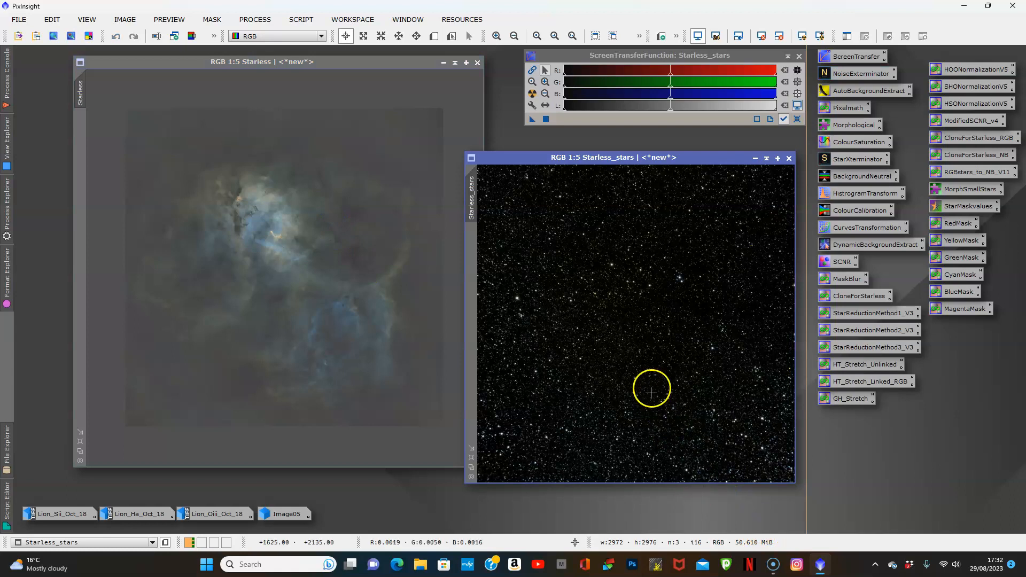
{"action": "left_click_drag", "start_coordinate": [568, 157], "coordinate": [227, 106]}
{"action": "left_click_drag", "start_coordinate": [258, 139], "coordinate": [259, 162]}
{"action": "left_click", "coordinate": [268, 102]}
{"action": "left_click", "coordinate": [237, 251]}
{"action": "left_click", "coordinate": [307, 481]}
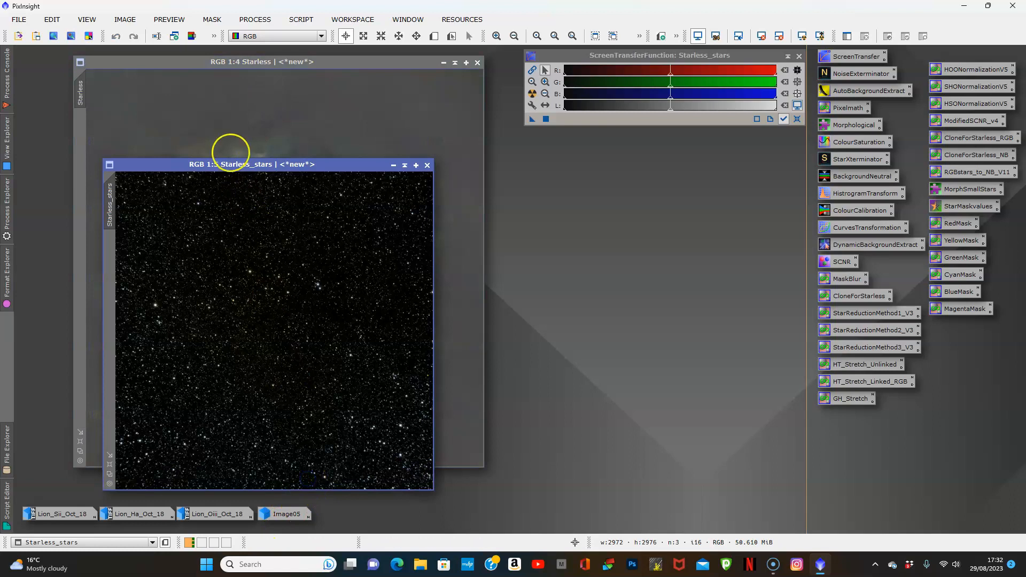
{"action": "left_click_drag", "start_coordinate": [230, 166], "coordinate": [202, 64]}
{"action": "left_click", "coordinate": [80, 361]}
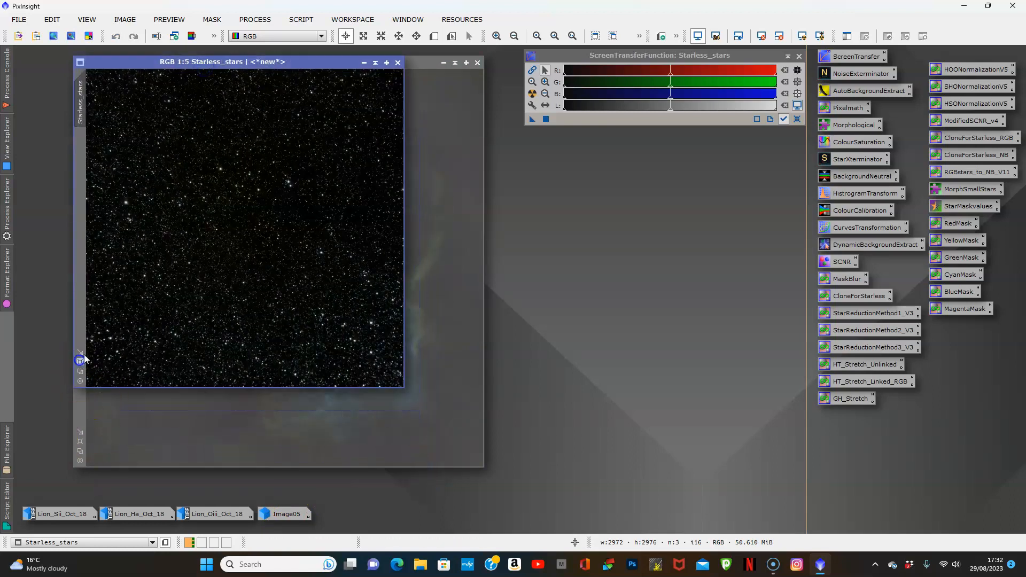
{"action": "left_click_drag", "start_coordinate": [280, 59], "coordinate": [281, 114]}
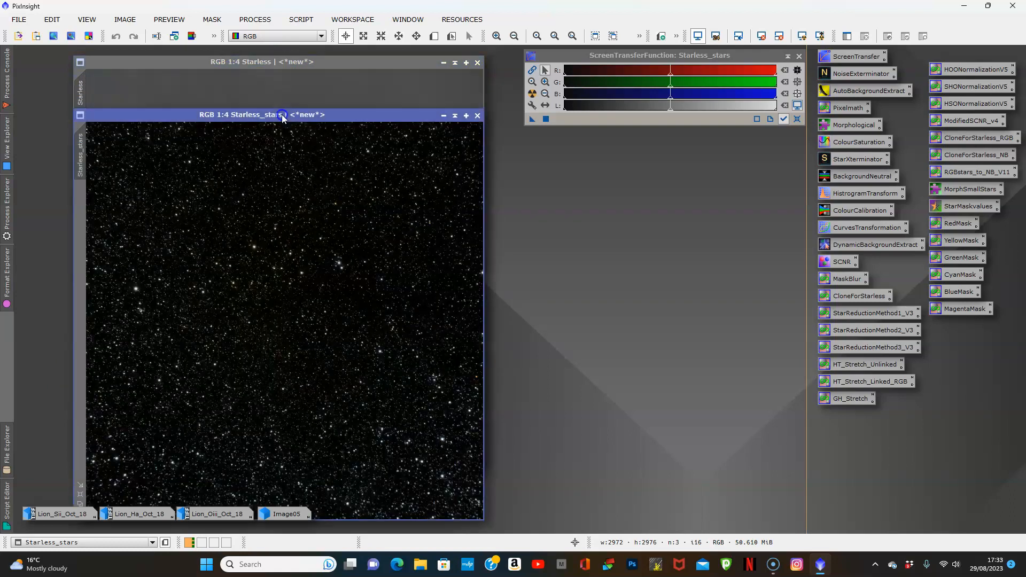
Add the stars back with the PixelMath expression Starless+Starless_stars, applied to the Starless_stars image.
{"action": "double_click", "coordinate": [841, 108]}
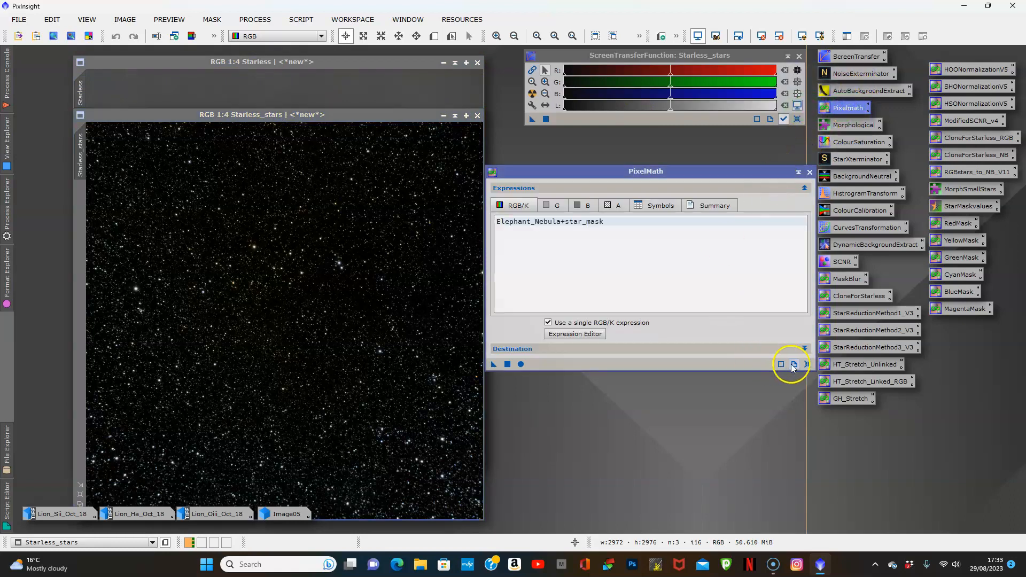
{"action": "left_click", "coordinate": [807, 364]}
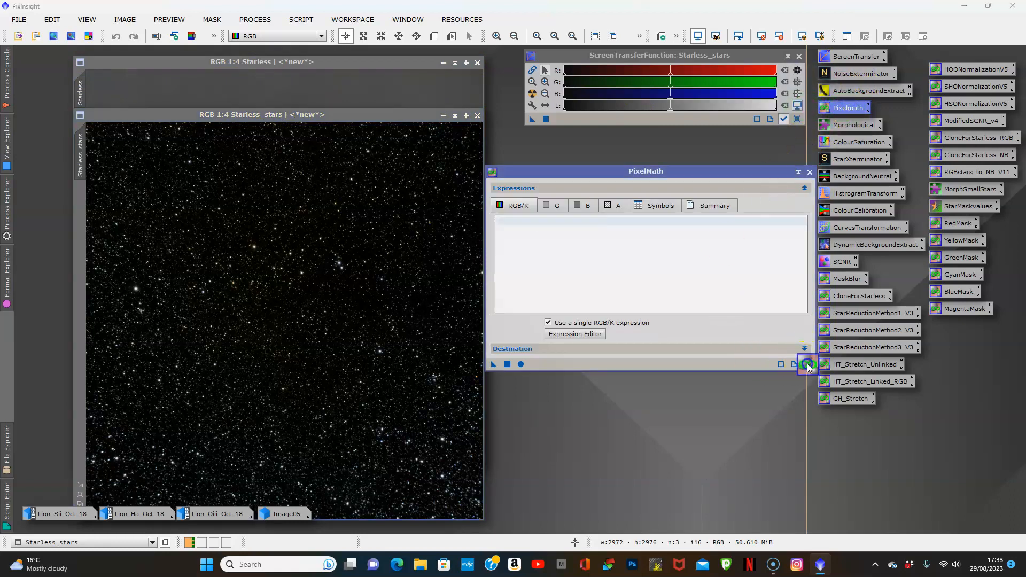
{"action": "left_click", "coordinate": [558, 333]}
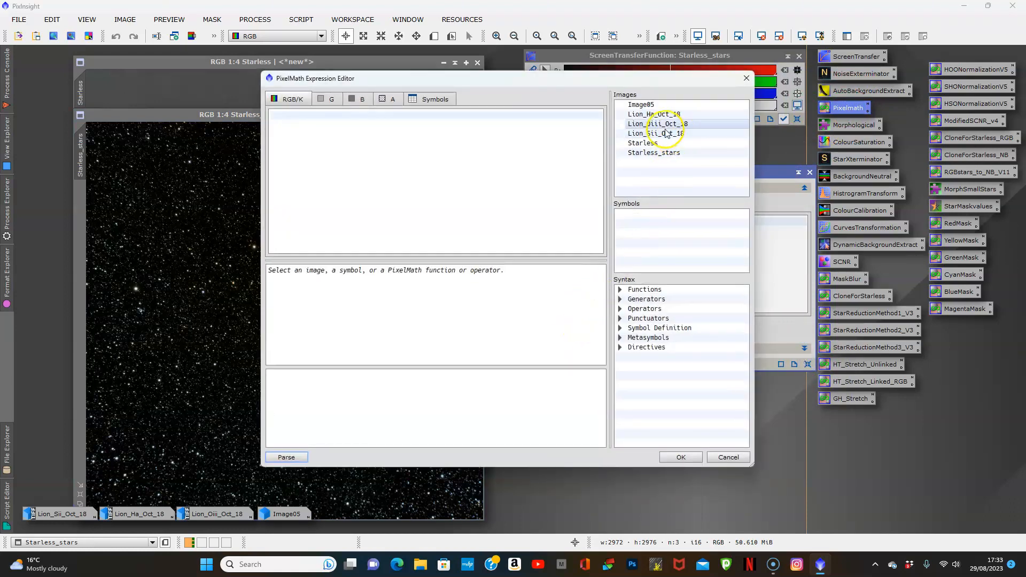
{"action": "double_click", "coordinate": [658, 145]}
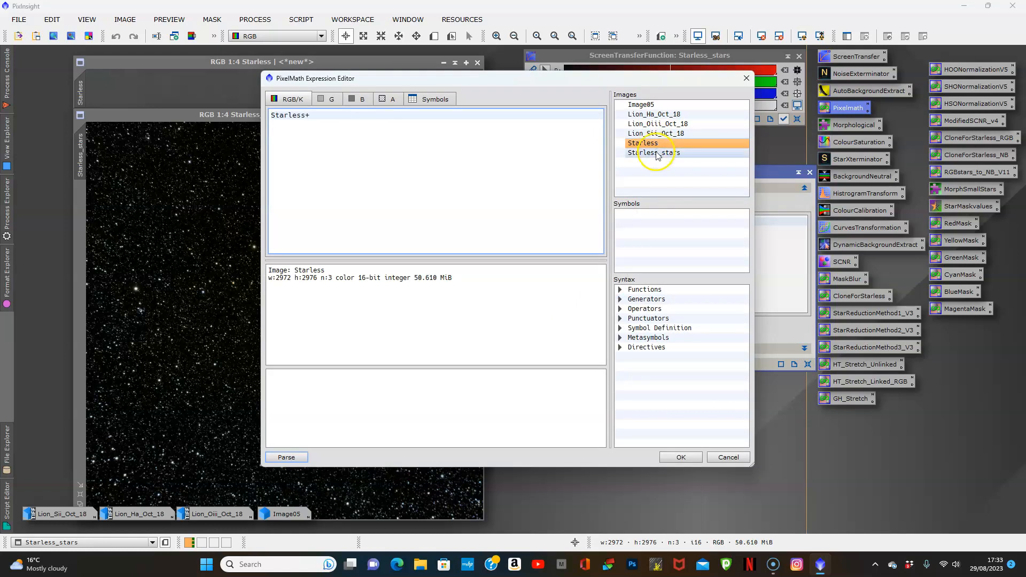
{"action": "double_click", "coordinate": [656, 153]}
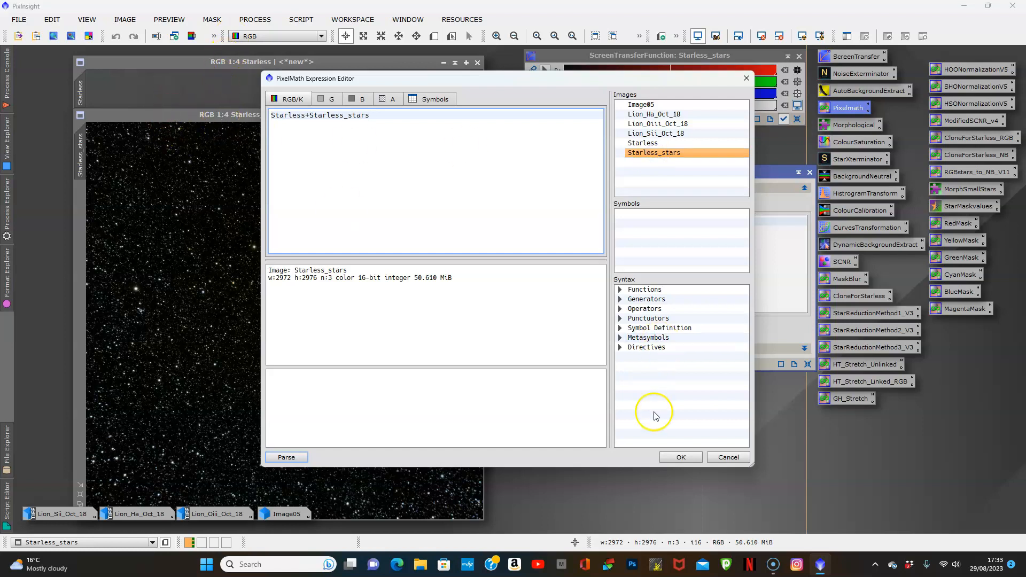
{"action": "left_click", "coordinate": [680, 457]}
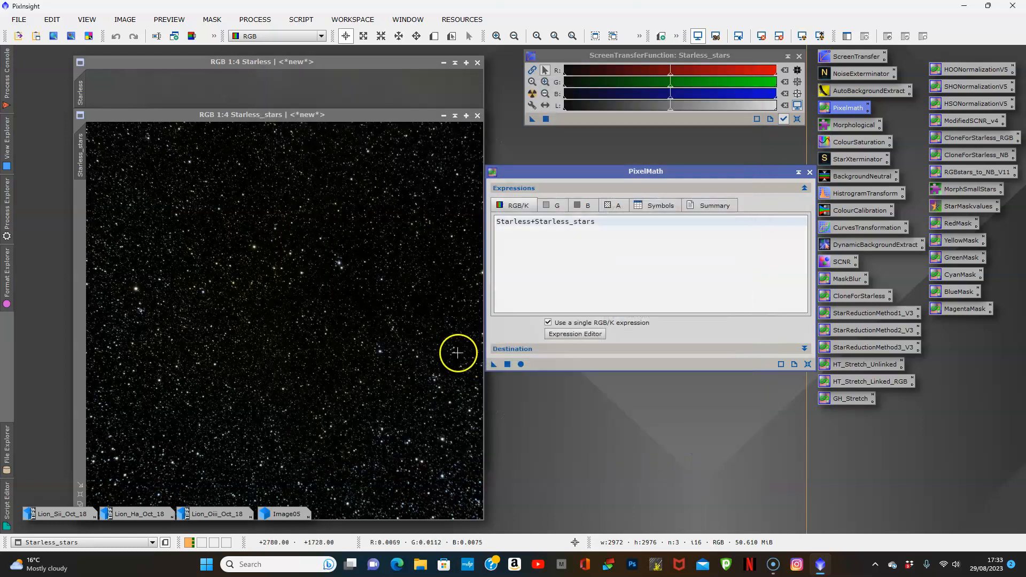
{"action": "left_click", "coordinate": [508, 364]}
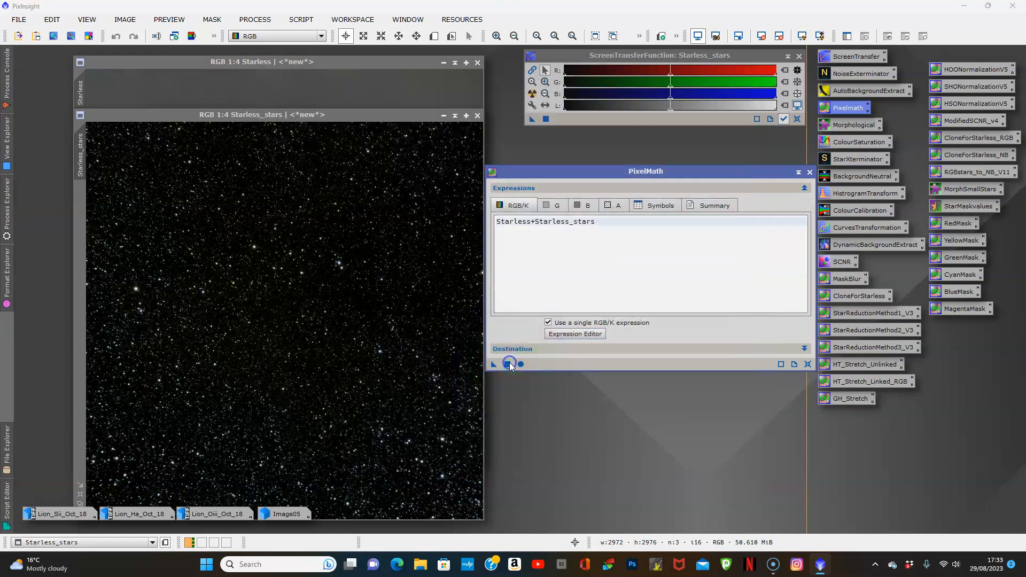
{"action": "left_click", "coordinate": [810, 171]}
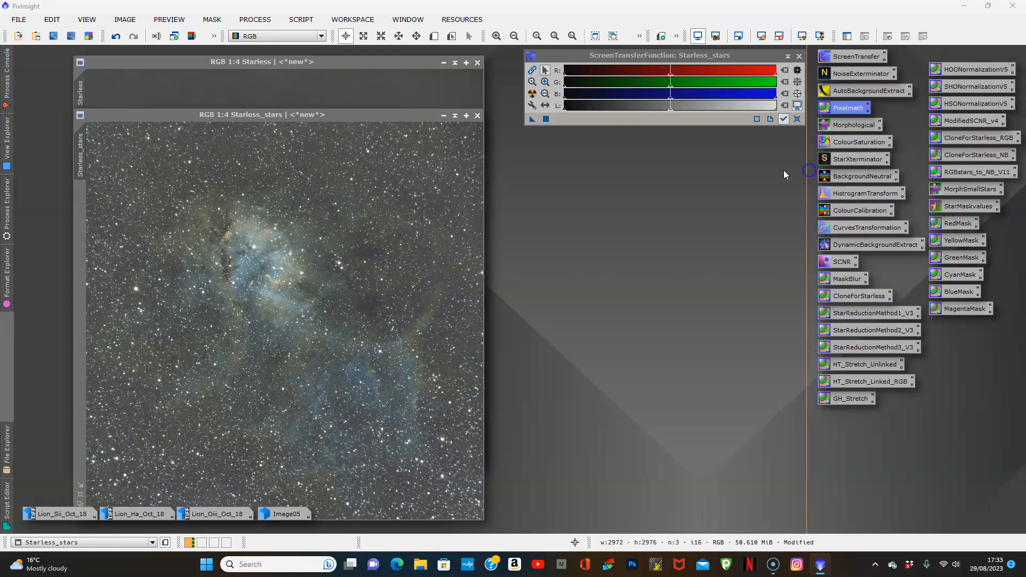
Minimize the Starless image, reposition the Starless_stars window, and place the Starless icon beside the other image icons.
{"action": "left_click", "coordinate": [444, 62]}
{"action": "left_click_drag", "start_coordinate": [363, 117], "coordinate": [383, 83]}
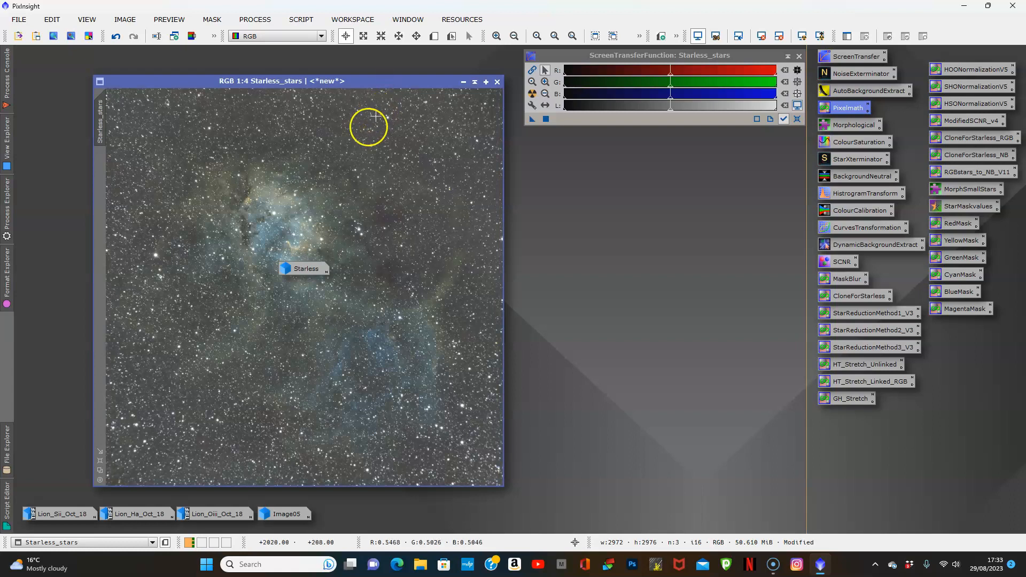
{"action": "left_click_drag", "start_coordinate": [311, 273], "coordinate": [350, 512]}
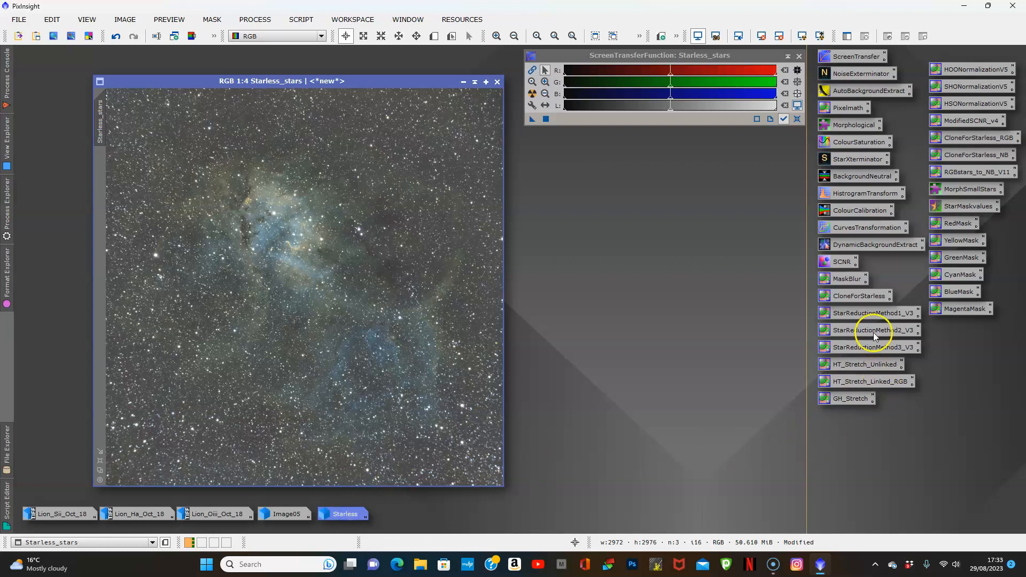
Reduce the stars in Starless_stars with StarReductionMethod3_V3 at 1 iteration, applying soft mode 3 and following it with strong mode 1.
{"action": "double_click", "coordinate": [867, 348]}
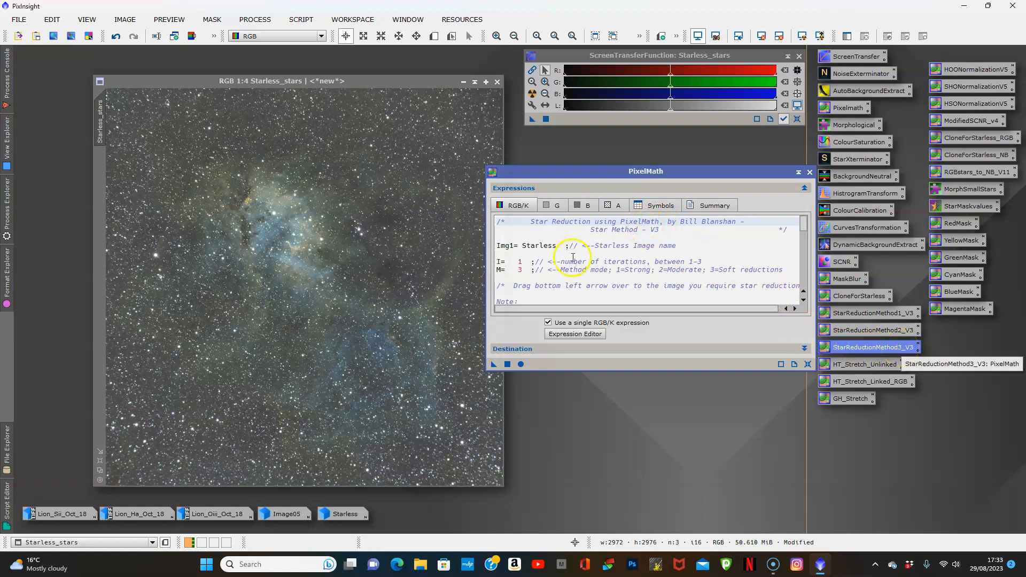
{"action": "left_click_drag", "start_coordinate": [493, 364], "coordinate": [315, 310]}
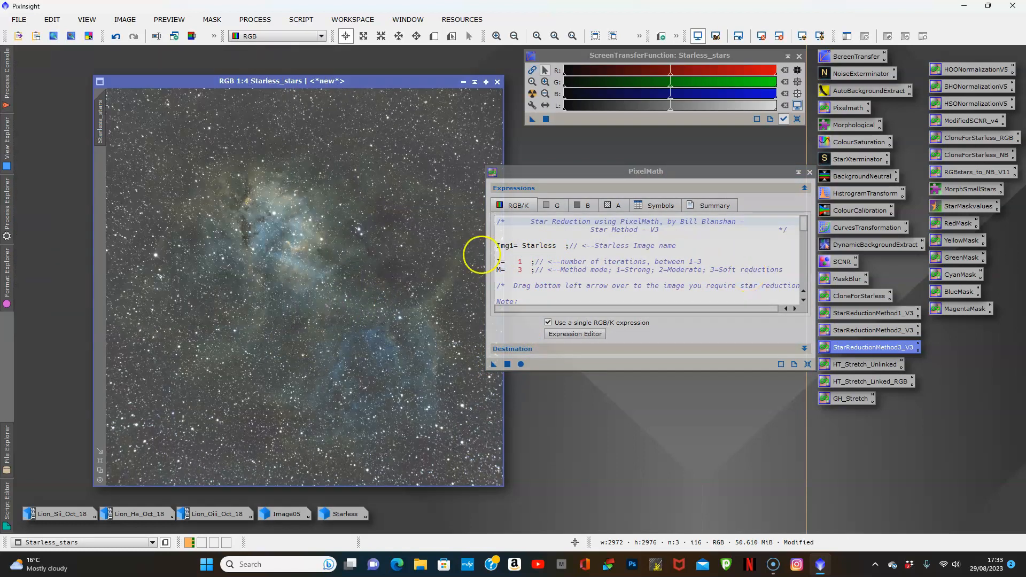
{"action": "double_click", "coordinate": [520, 270]}
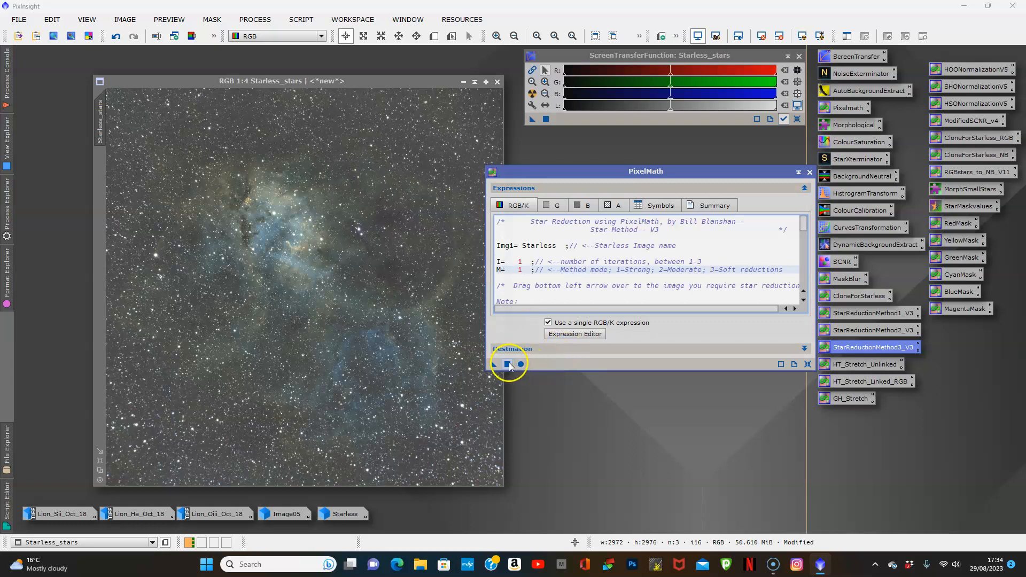
{"action": "left_click_drag", "start_coordinate": [492, 366], "coordinate": [322, 349]}
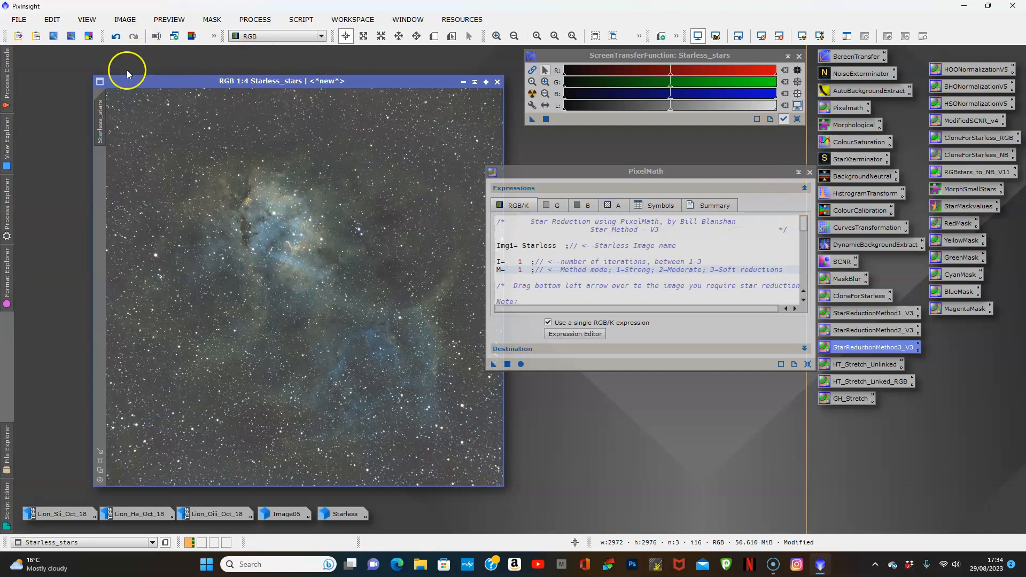
Compare Starless_stars before and after the last star reduction, apply the mode 1 reduction once more, and close PixelMath.
{"action": "left_click", "coordinate": [115, 36]}
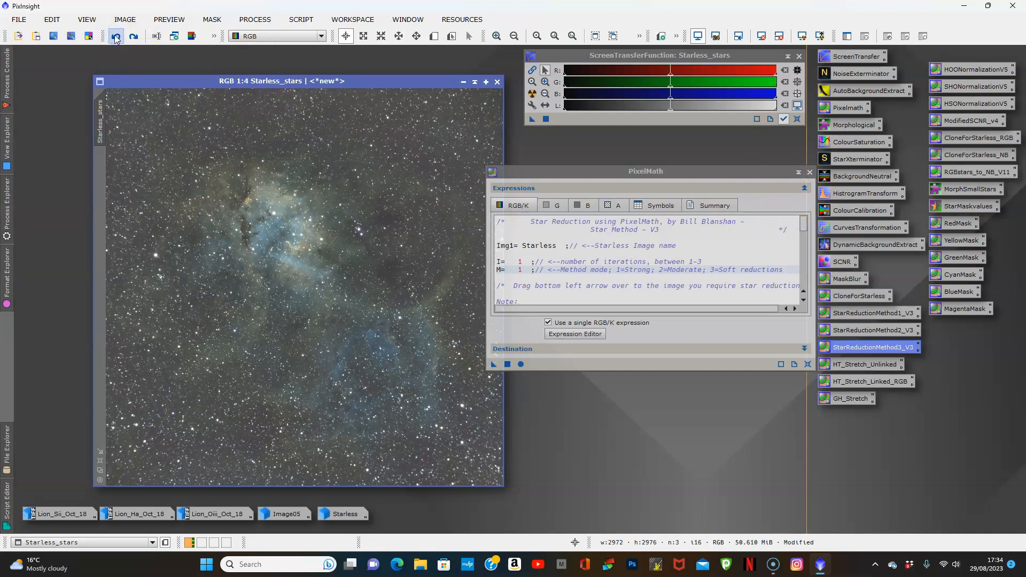
{"action": "left_click", "coordinate": [133, 36]}
{"action": "left_click", "coordinate": [508, 364]}
{"action": "left_click_drag", "start_coordinate": [494, 364], "coordinate": [325, 276]}
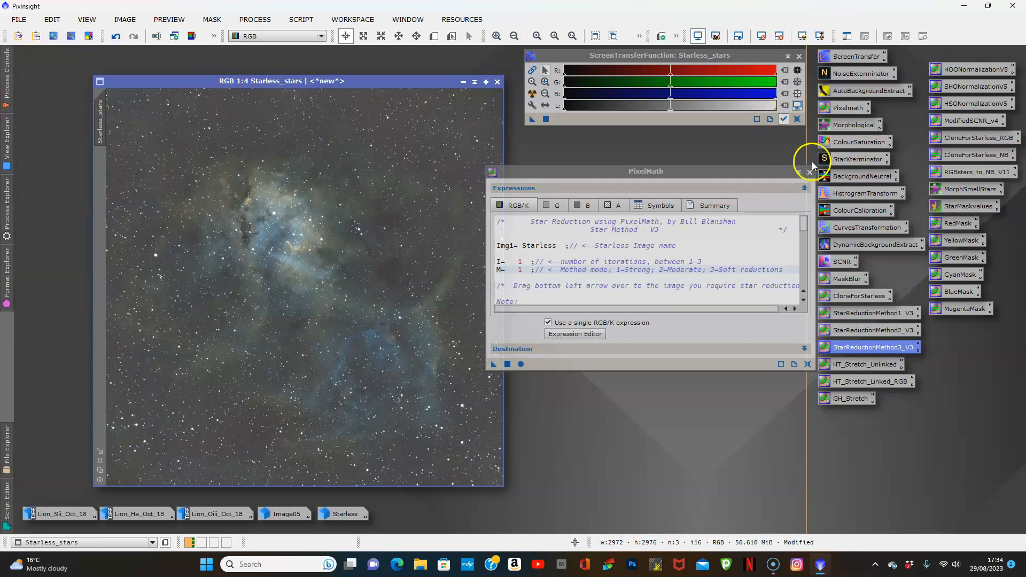
{"action": "left_click", "coordinate": [810, 172]}
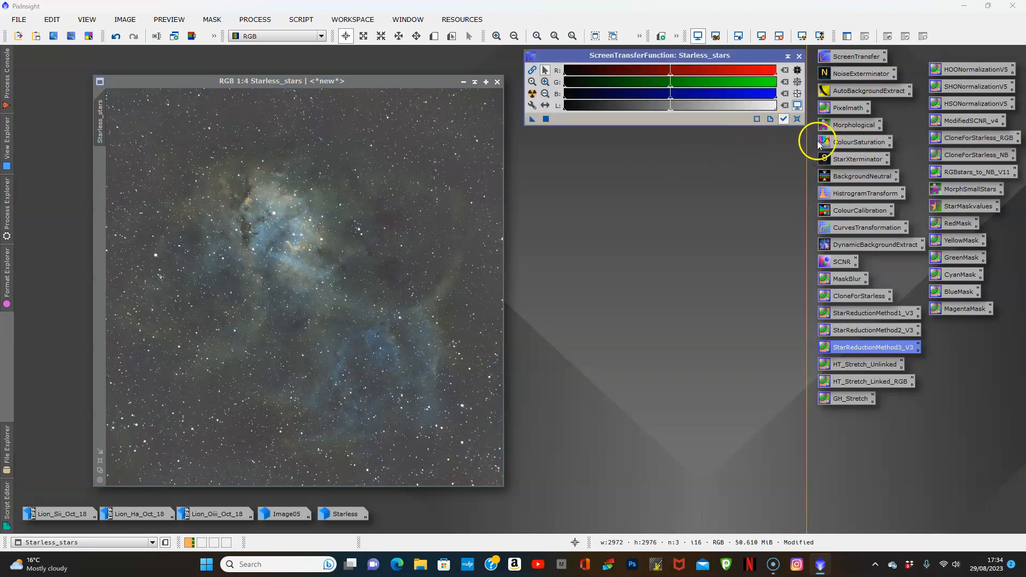
Increase the contrast of Starless_stars with an RGB/K S-curve, anchoring the highlights near 0.75 and lowering input 0.17054 to output 0.10853.
{"action": "double_click", "coordinate": [840, 229]}
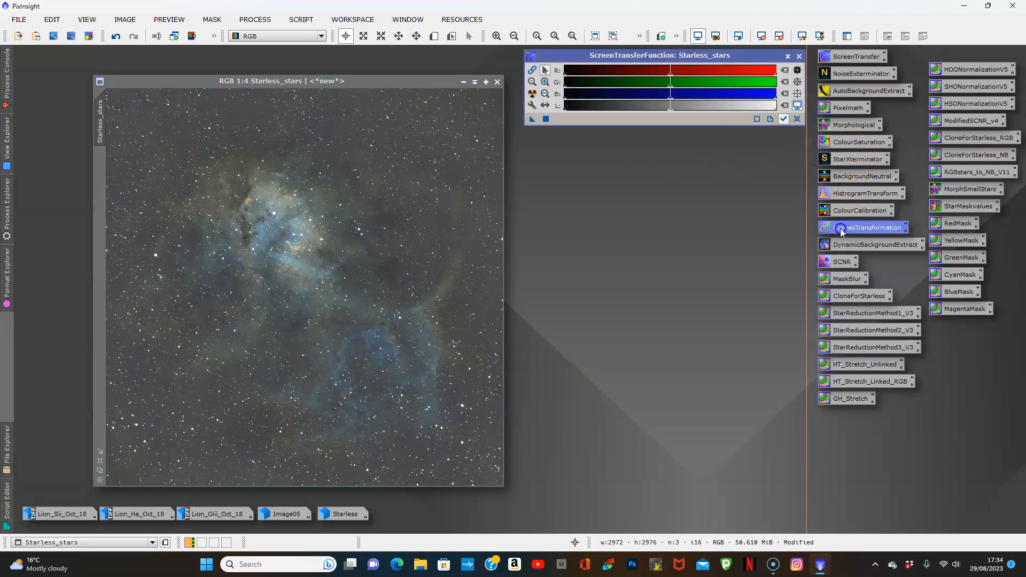
{"action": "left_click", "coordinate": [605, 458]}
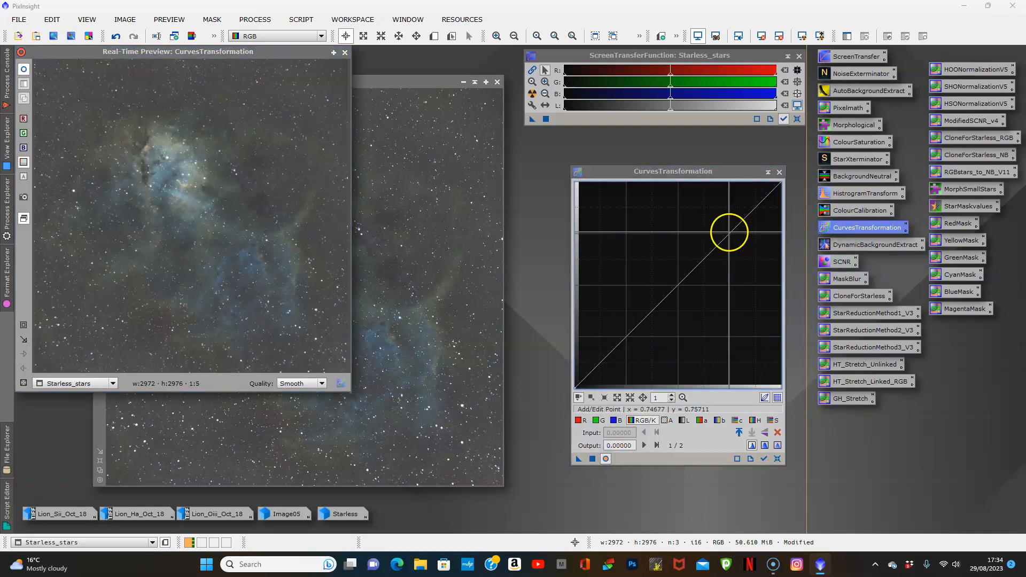
{"action": "left_click", "coordinate": [729, 232]}
{"action": "mouse_move", "coordinate": [609, 341]}
{"action": "left_mouse_down"}
{"action": "mouse_move", "coordinate": [600, 370]}
{"action": "mouse_move", "coordinate": [601, 359]}
{"action": "mouse_move", "coordinate": [609, 366]}
{"action": "left_mouse_up"}
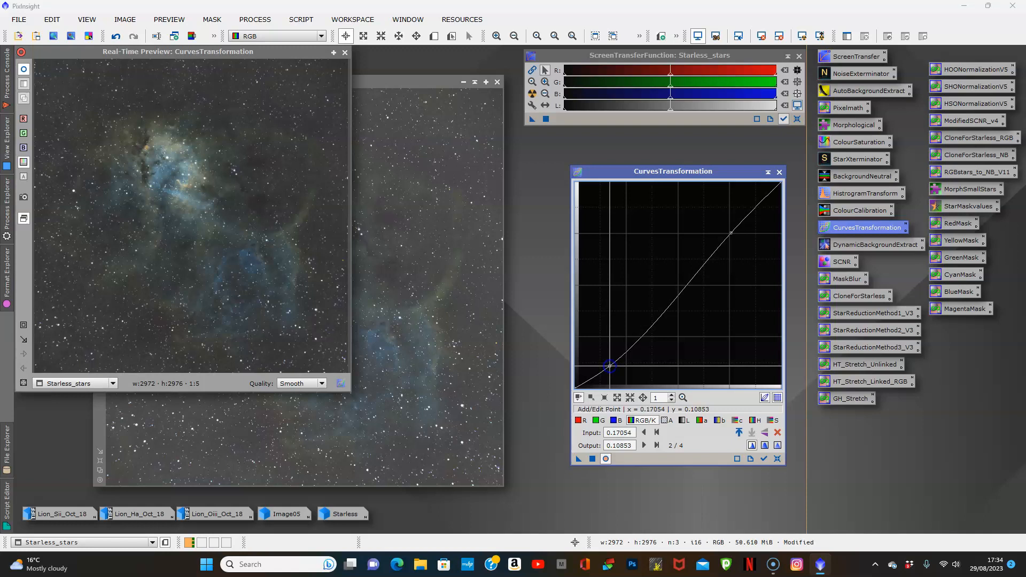
{"action": "left_click", "coordinate": [593, 459]}
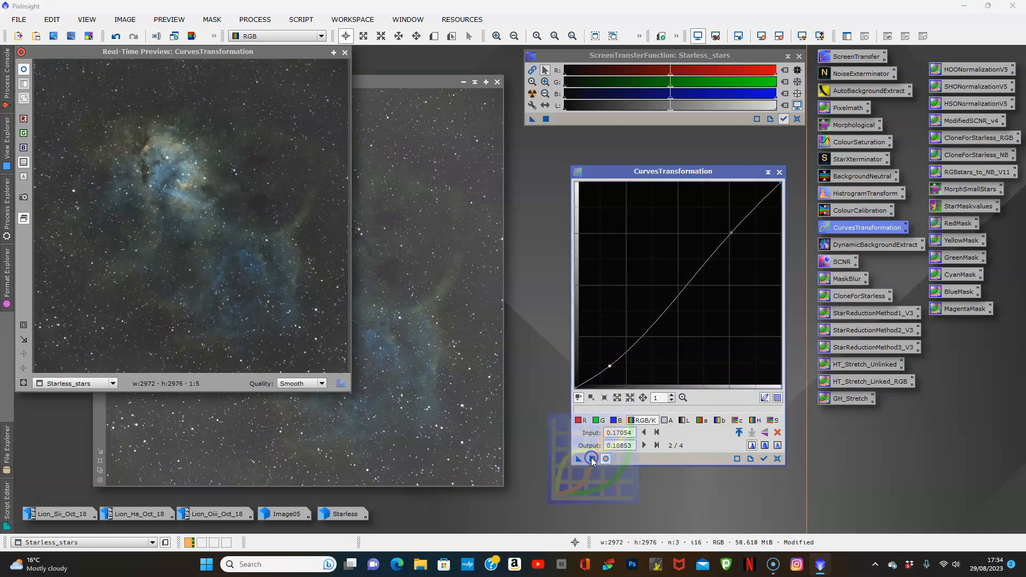
{"action": "left_click", "coordinate": [777, 458]}
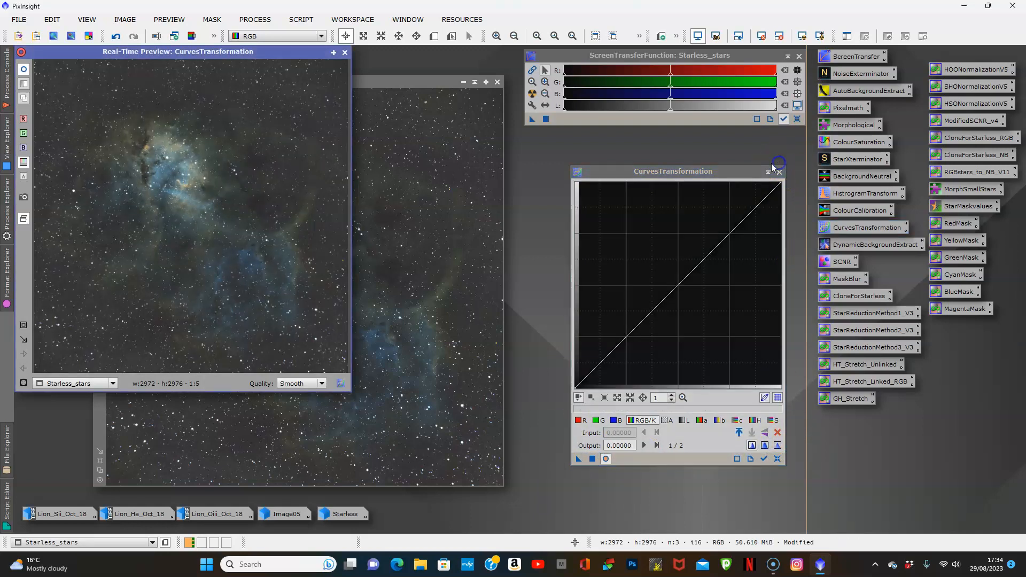
{"action": "left_click", "coordinate": [345, 52]}
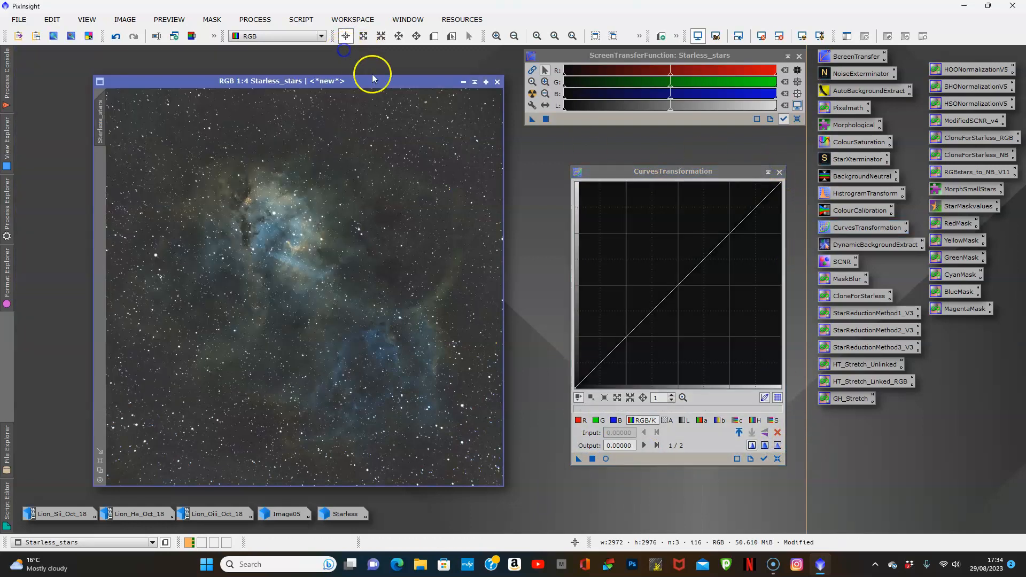
{"action": "left_click", "coordinate": [779, 172]}
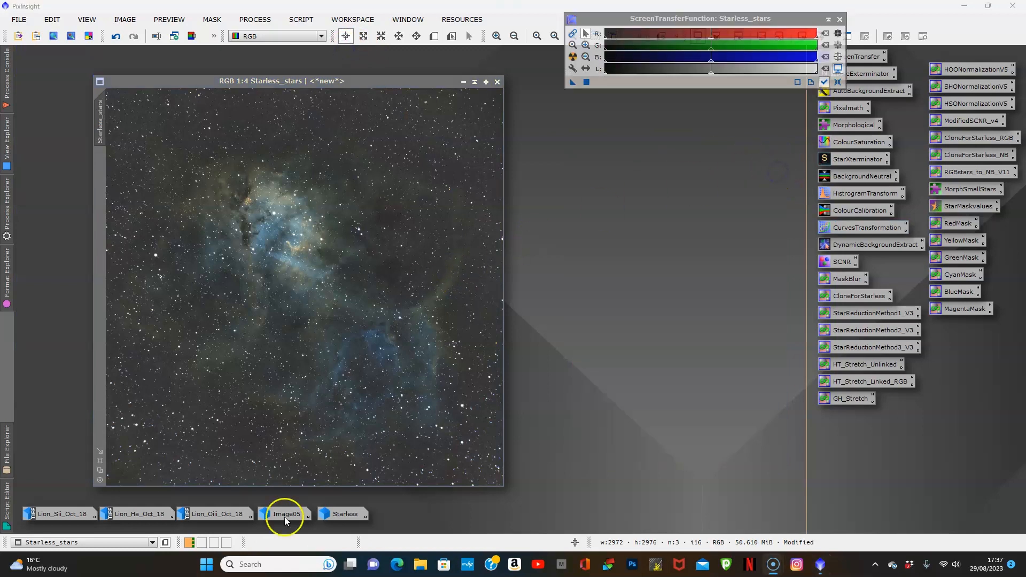
Restore Image05 beside Starless_stars to compare the original with the processed image, minimize Image05 again, and shift the Starless_stars window slightly upward.
{"action": "mouse_move", "coordinate": [286, 517]}
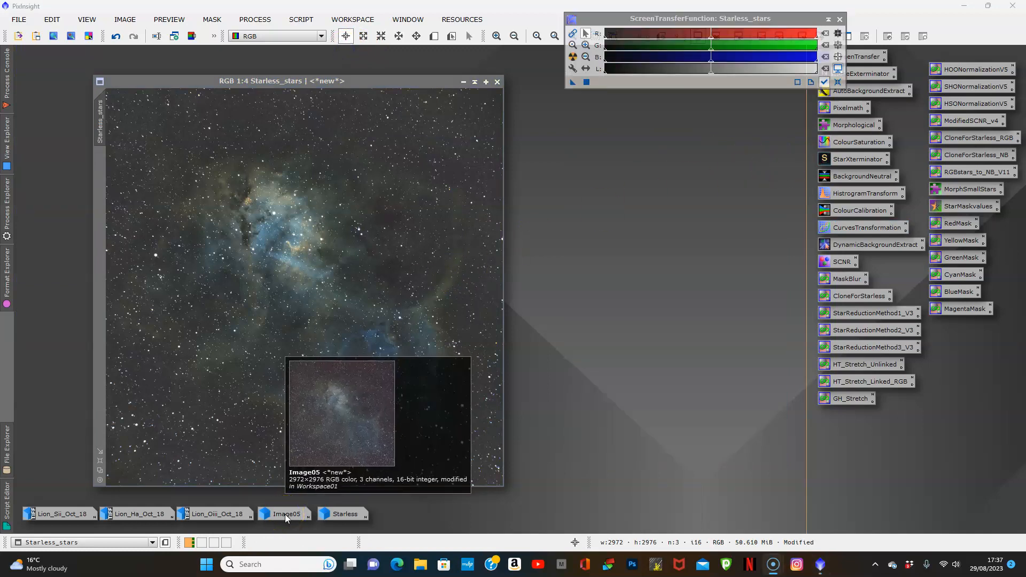
{"action": "double_click", "coordinate": [284, 513]}
{"action": "left_click_drag", "start_coordinate": [604, 118], "coordinate": [610, 90]}
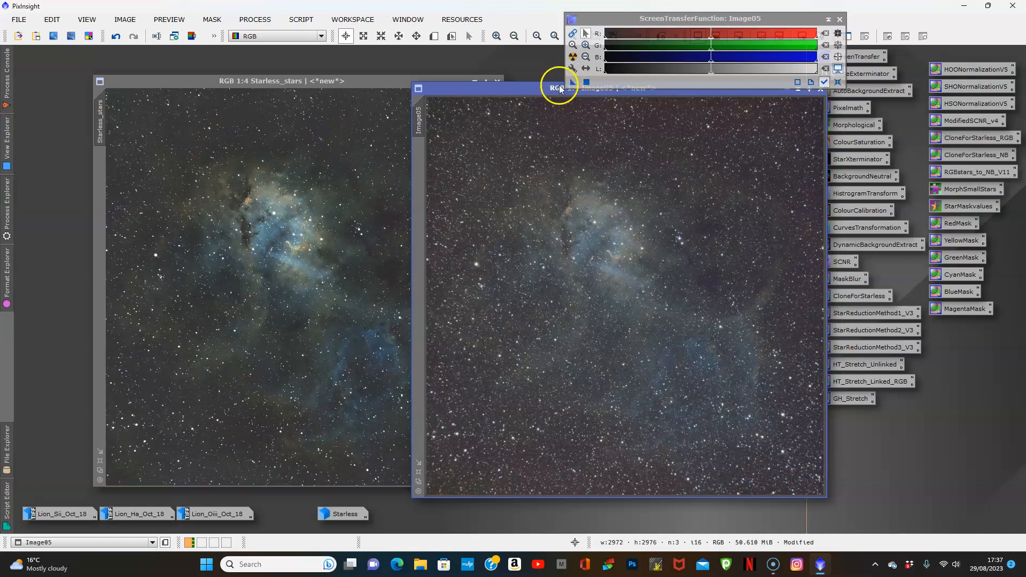
{"action": "left_click_drag", "start_coordinate": [555, 90], "coordinate": [477, 103]}
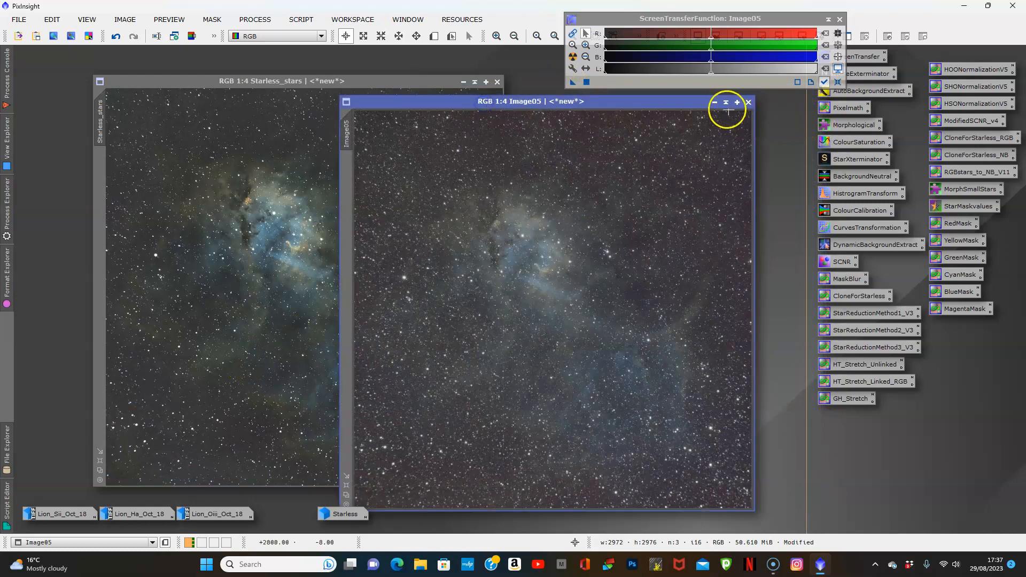
{"action": "left_click", "coordinate": [714, 102]}
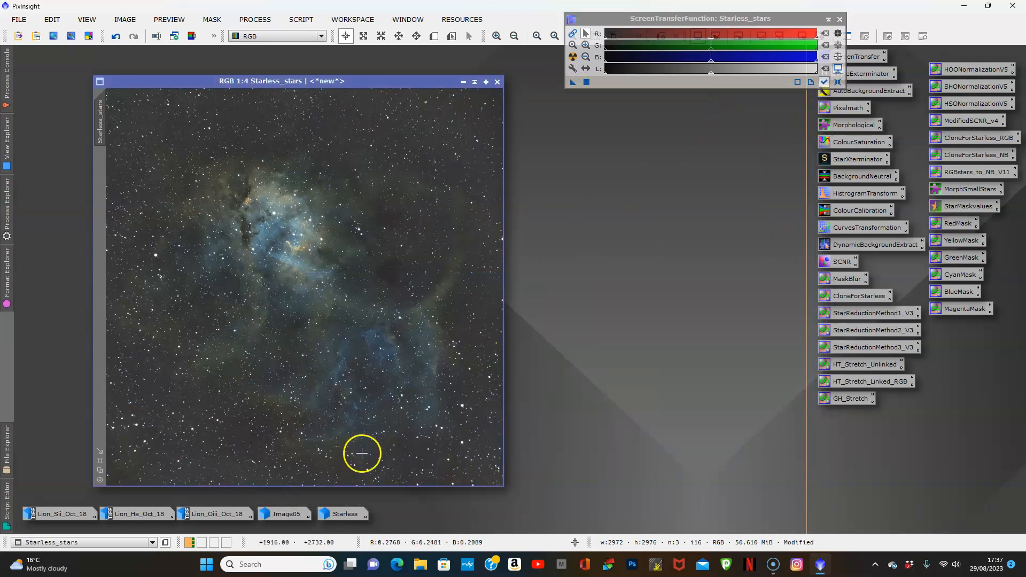
{"action": "left_click_drag", "start_coordinate": [332, 81], "coordinate": [330, 65]}
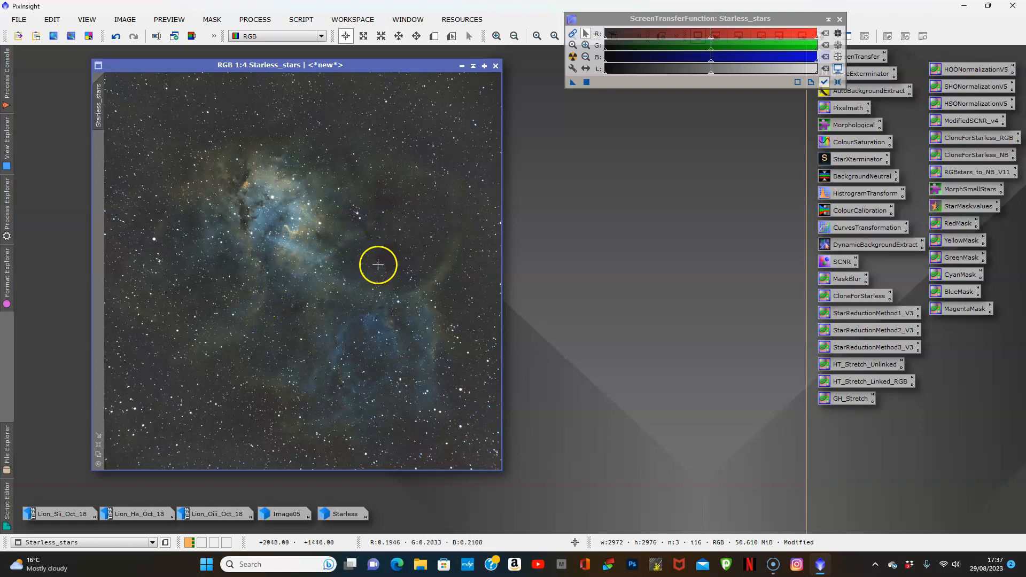
{"action": "left_click", "coordinate": [347, 316]}
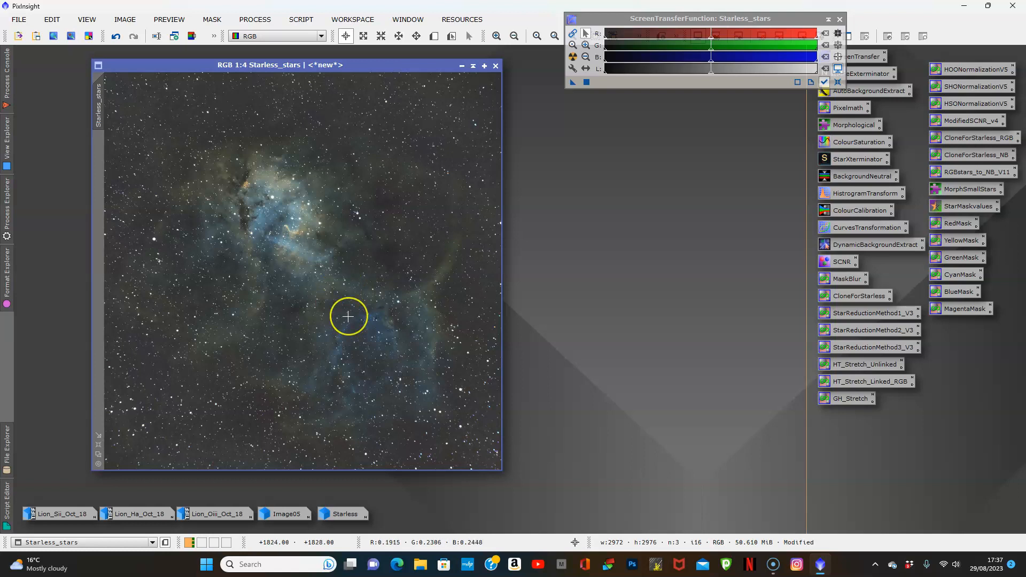